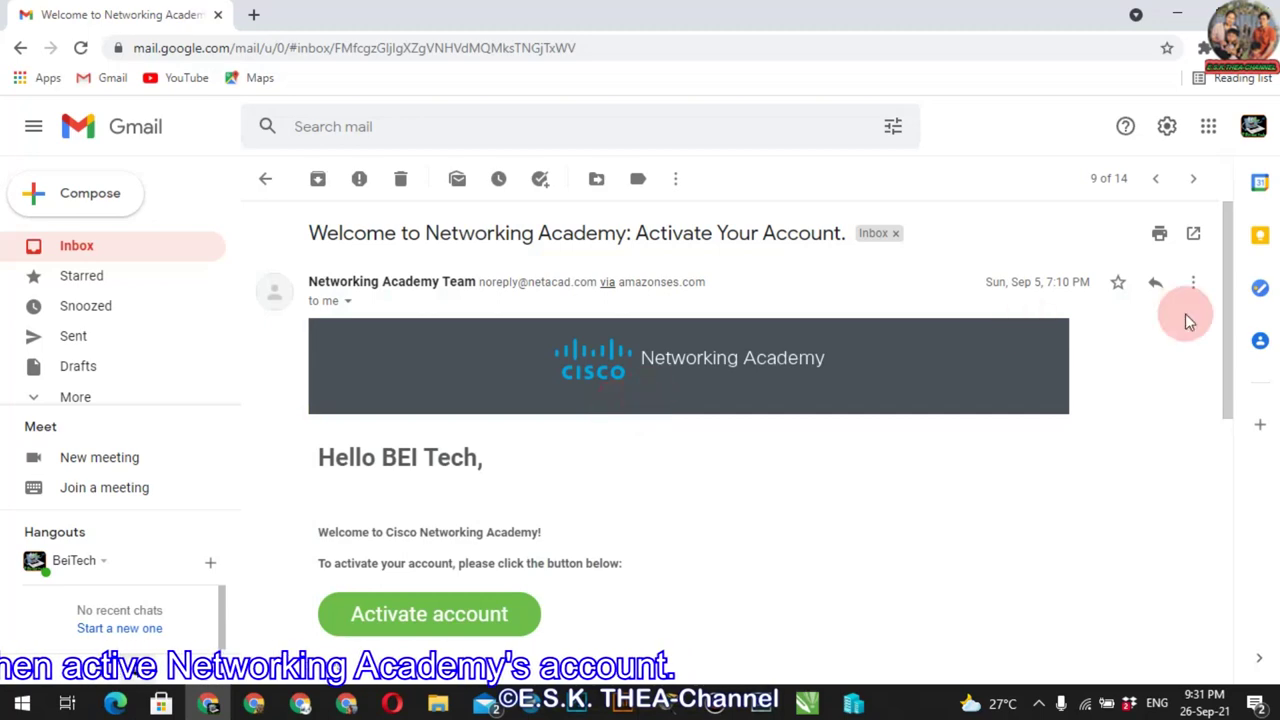
# Follow the welcome email's Activate account link, which opens a 'Token Expired' page.
pyautogui.moveTo(1234, 297); pyautogui.dragTo(1234, 423)
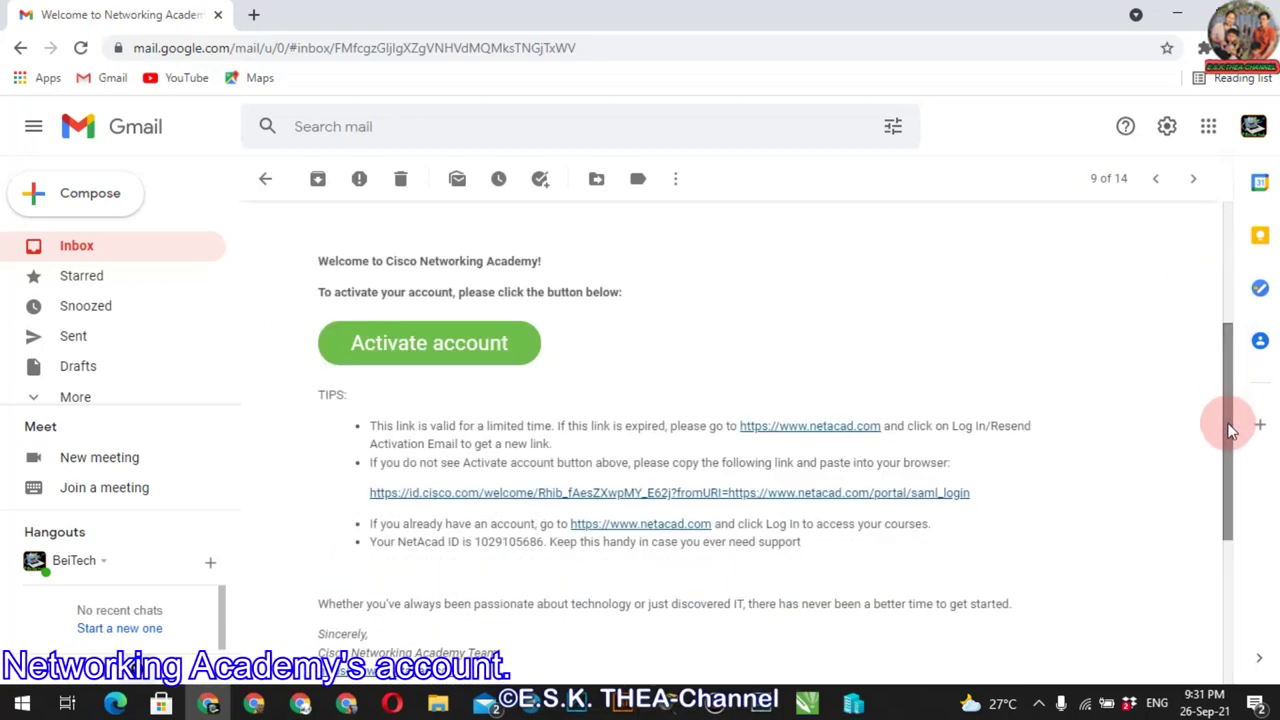
pyautogui.click(465, 343)
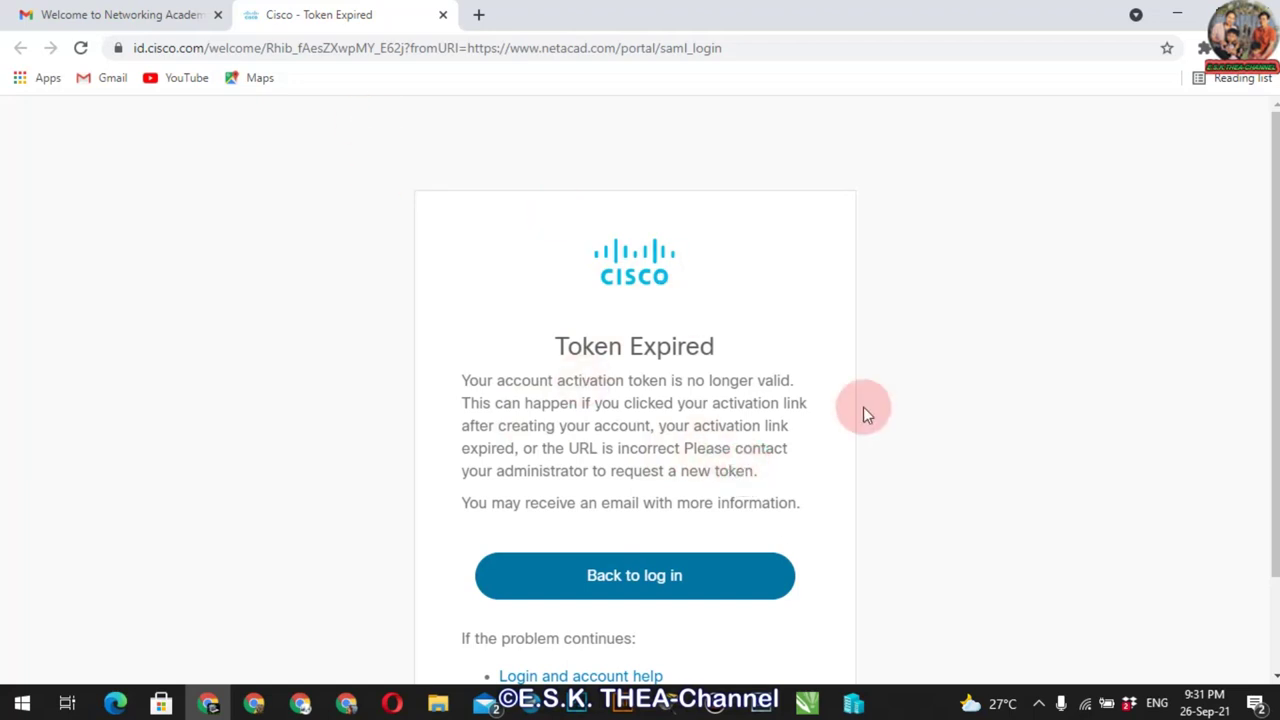
# Load netacad.com in a new browser tab.
pyautogui.scroll(-2, 1197, 374)
pyautogui.scroll(1, 1257, 434)
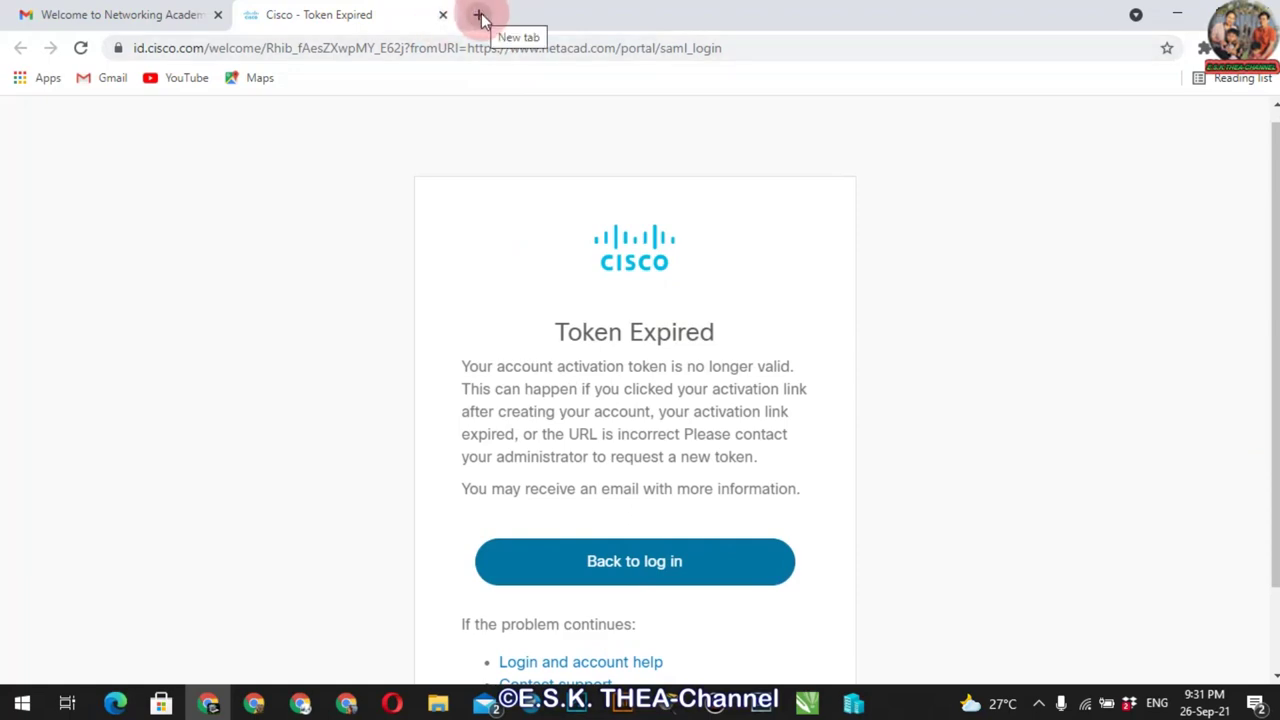
pyautogui.click(479, 17)
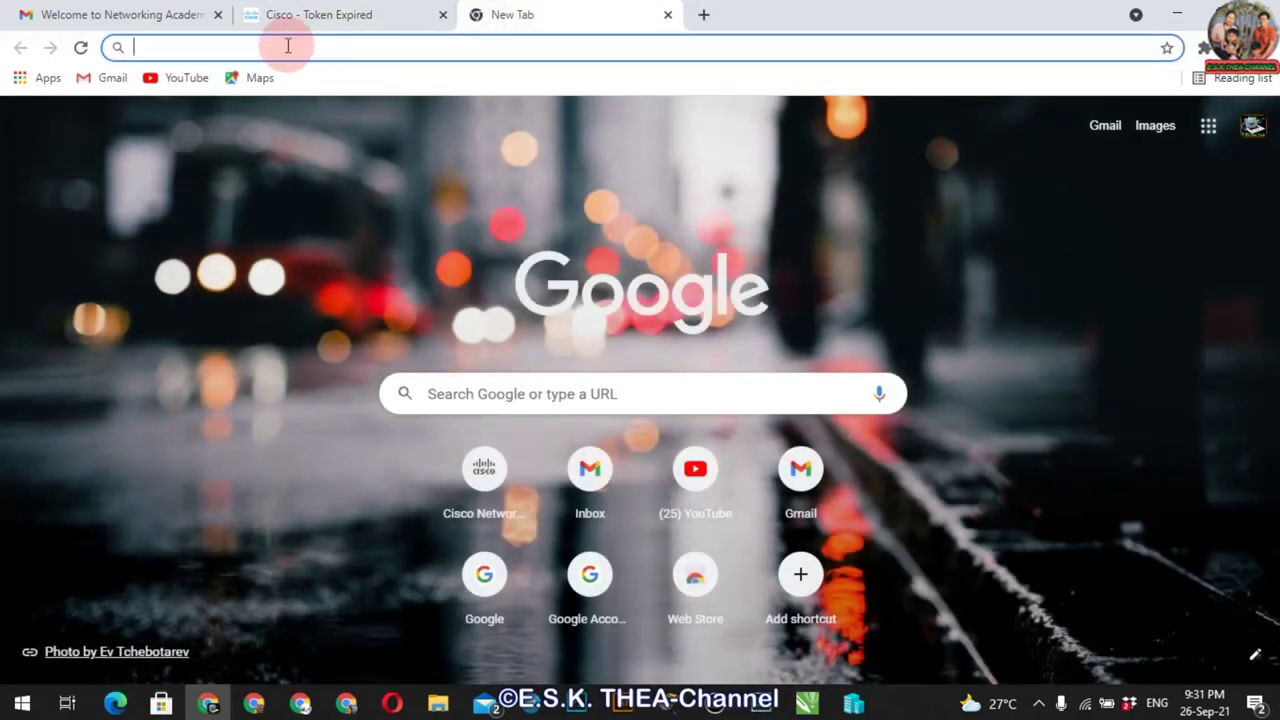
pyautogui.click(285, 46)
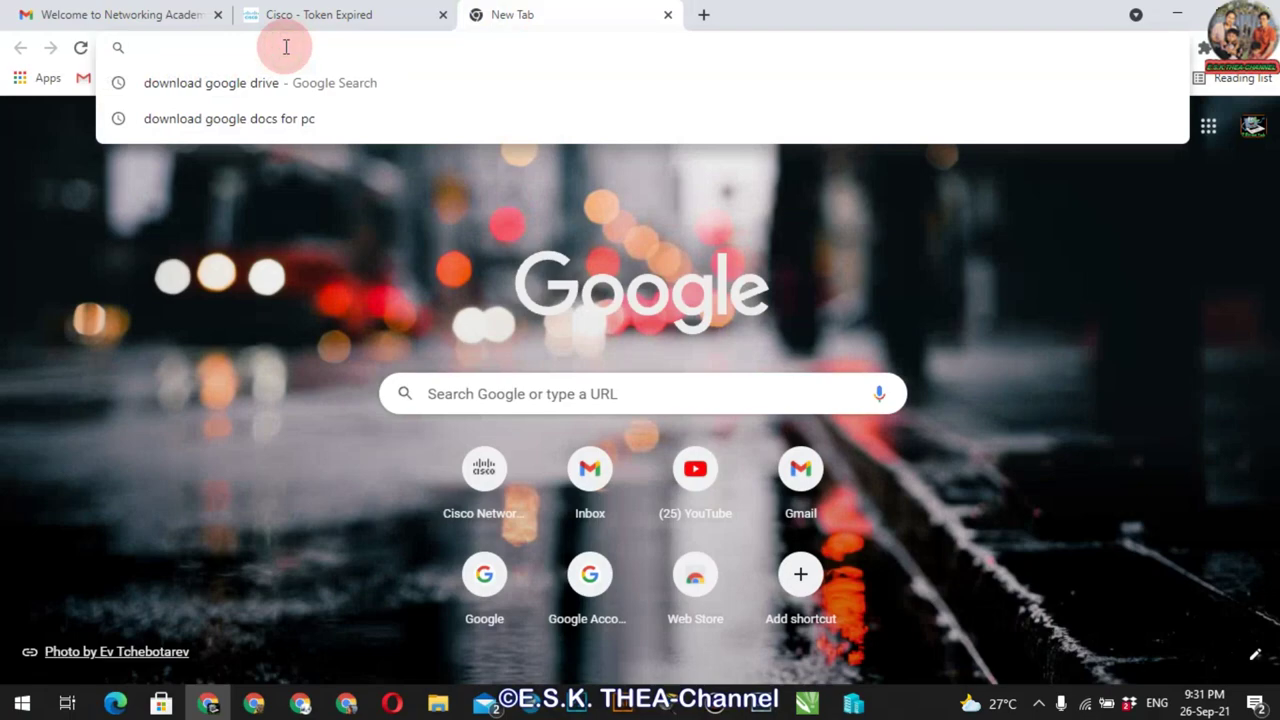
pyautogui.write('ne')
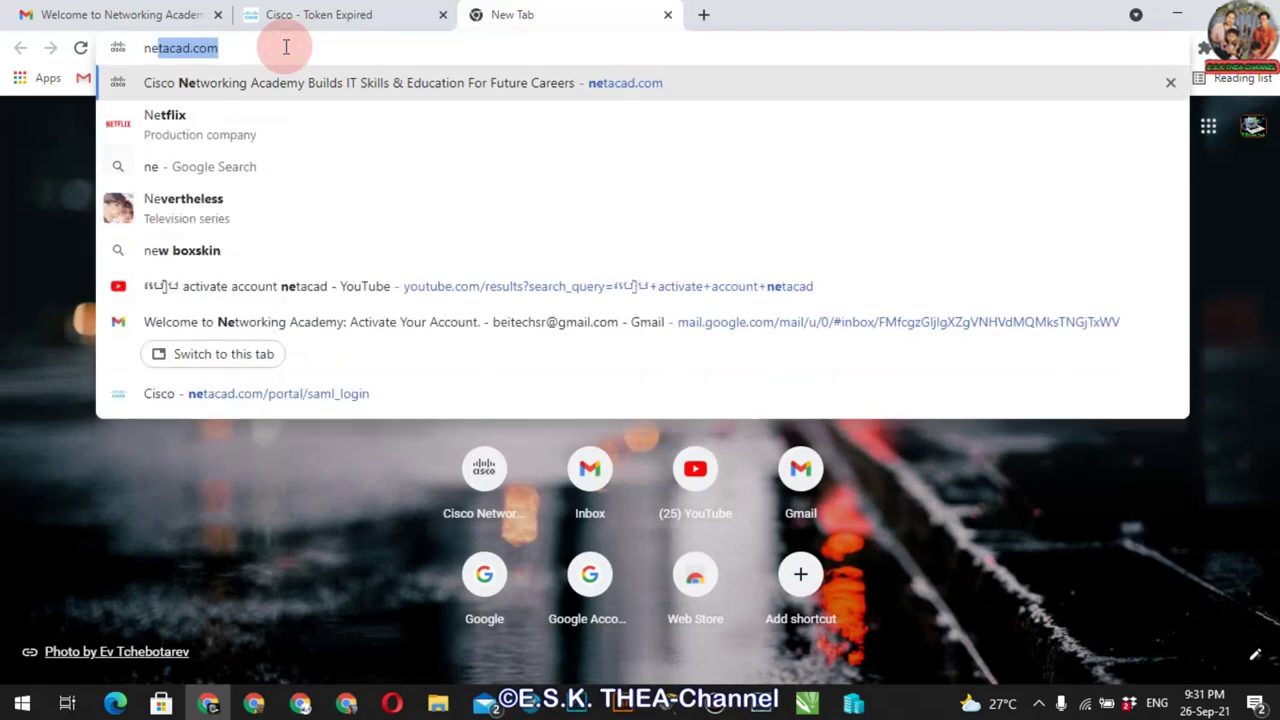
pyautogui.write('tacad.com')
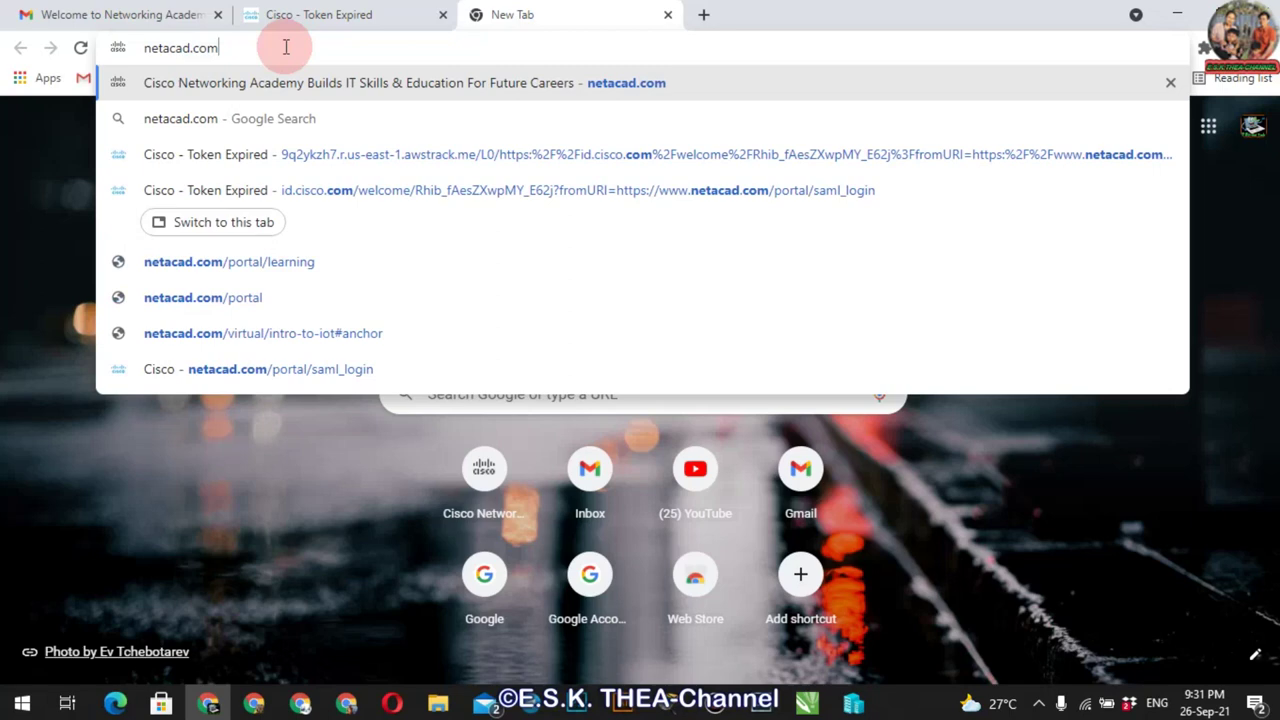
pyautogui.press('Return')
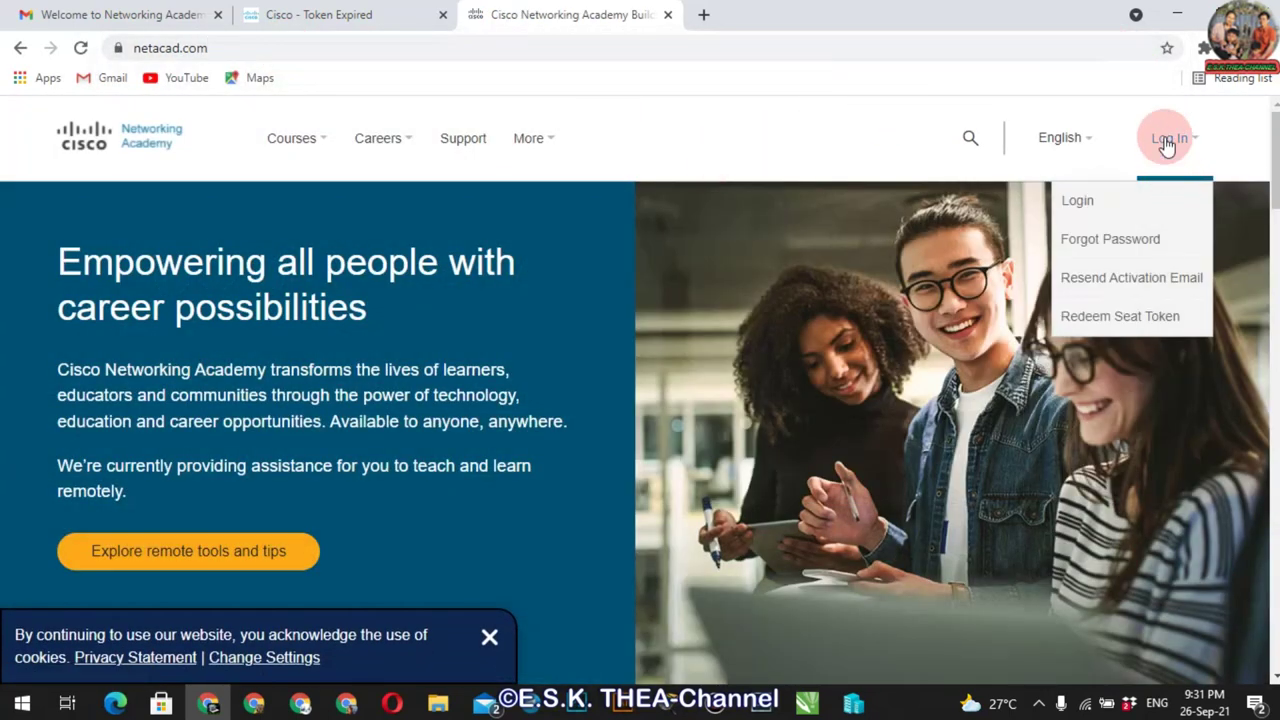
# Go to the Resend Activation Email page and place the cursor in its email field.
pyautogui.click(1095, 288)
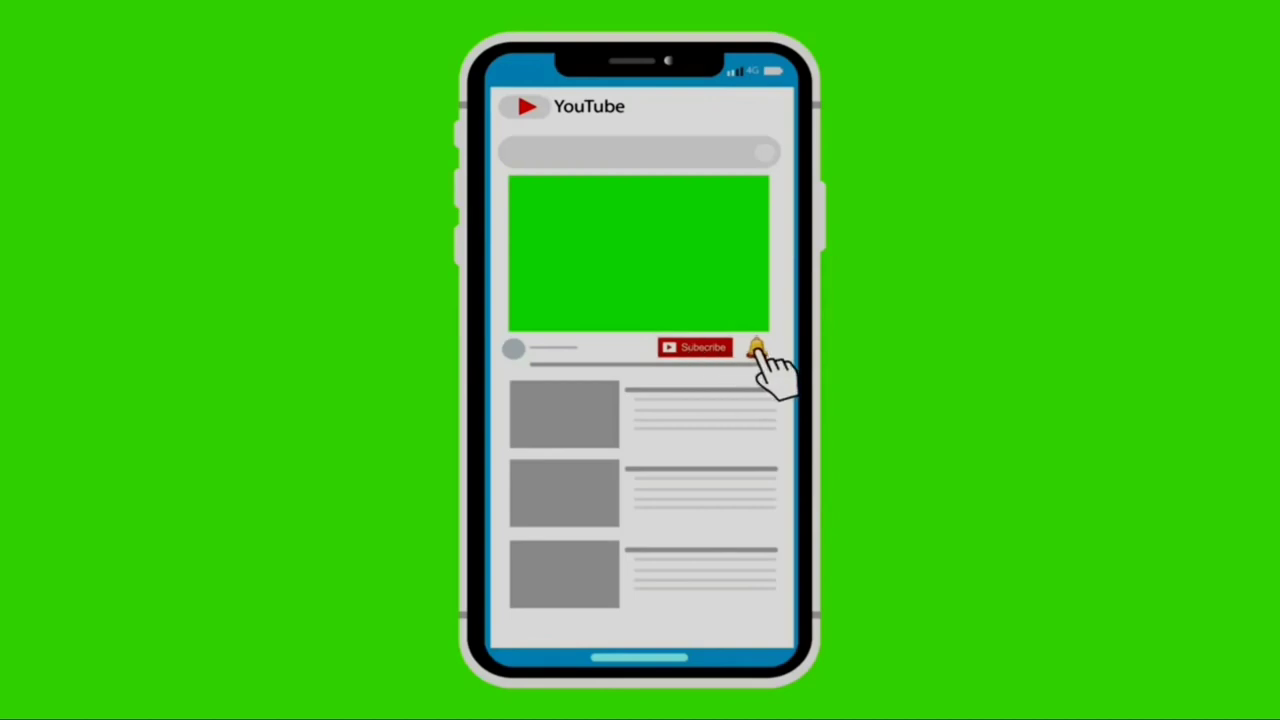
pyautogui.click(91, 331)
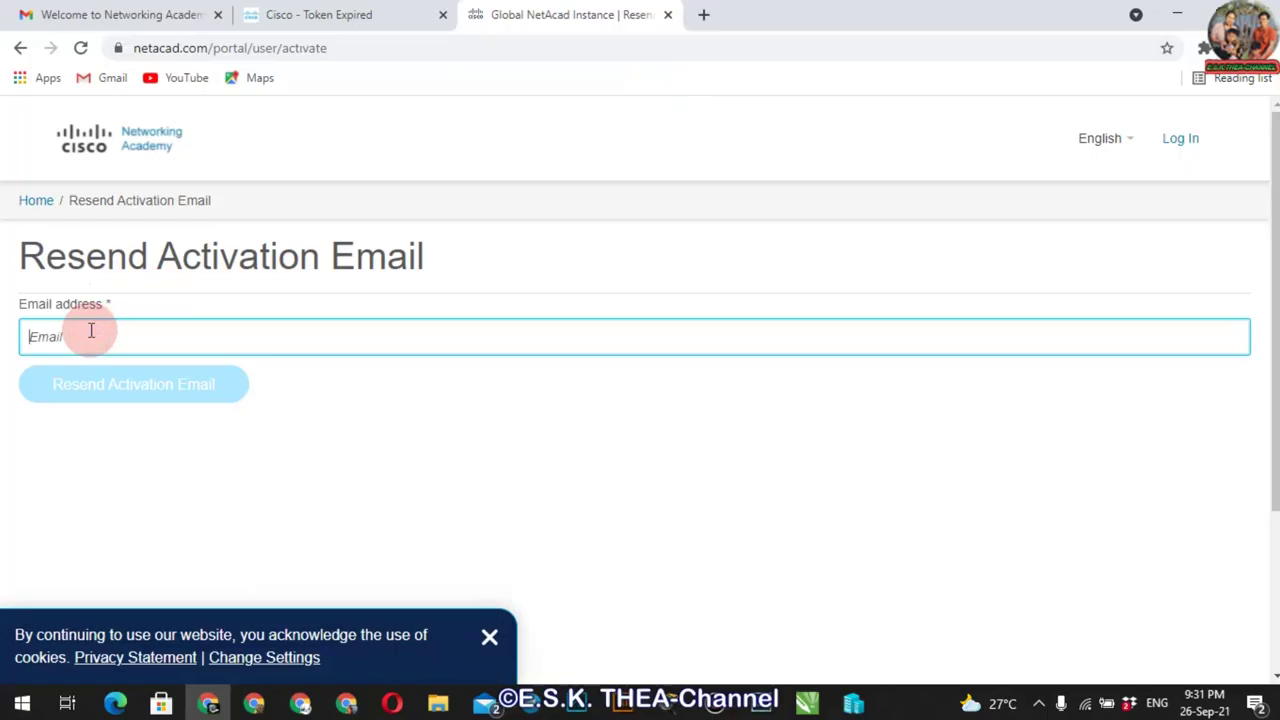
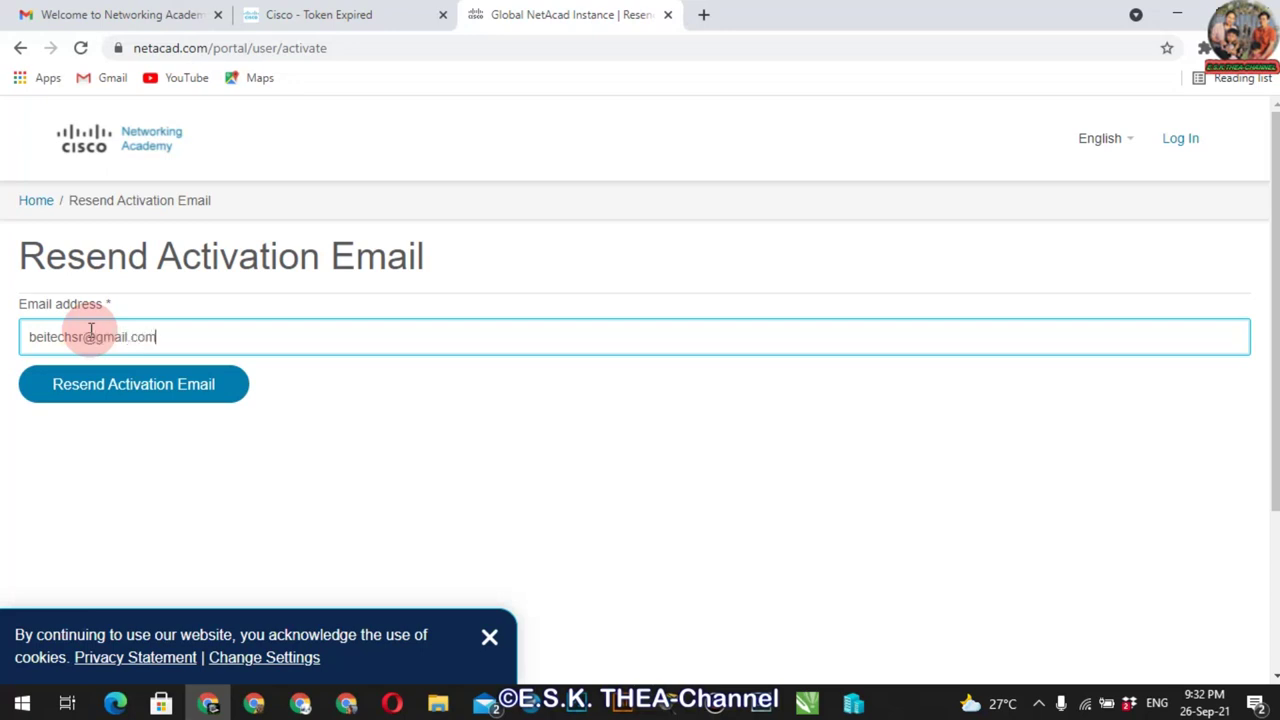
# Enter the account's e-mail address and submit the Resend Activation Email request.
pyautogui.click(133, 390)
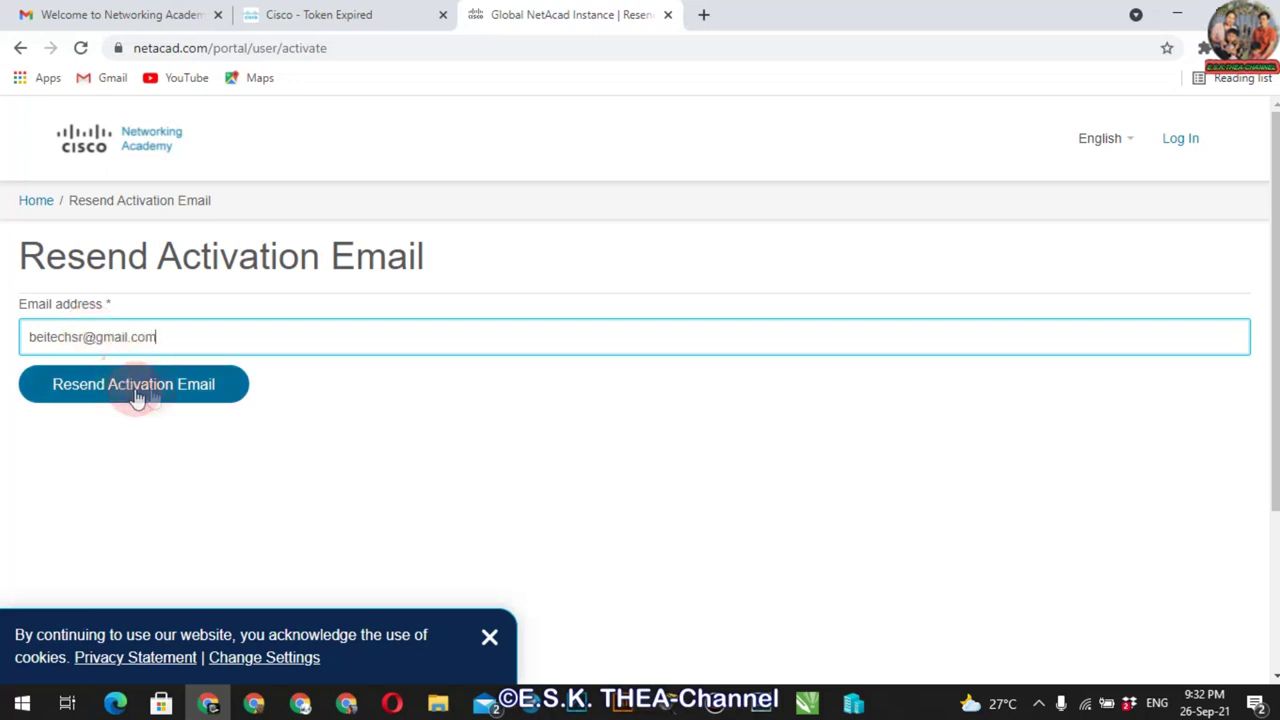
pyautogui.click(190, 392)
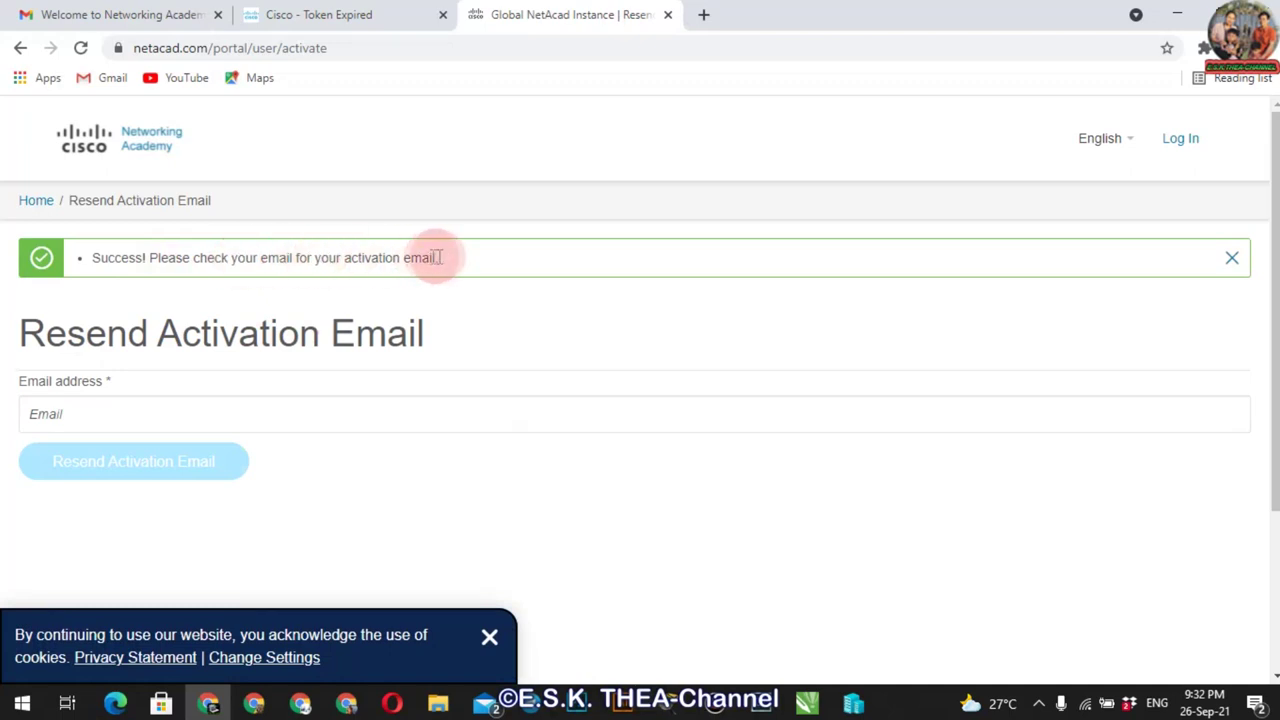
# Back in the Gmail inbox, open the newest 'Activate Your Account' email.
pyautogui.click(98, 18)
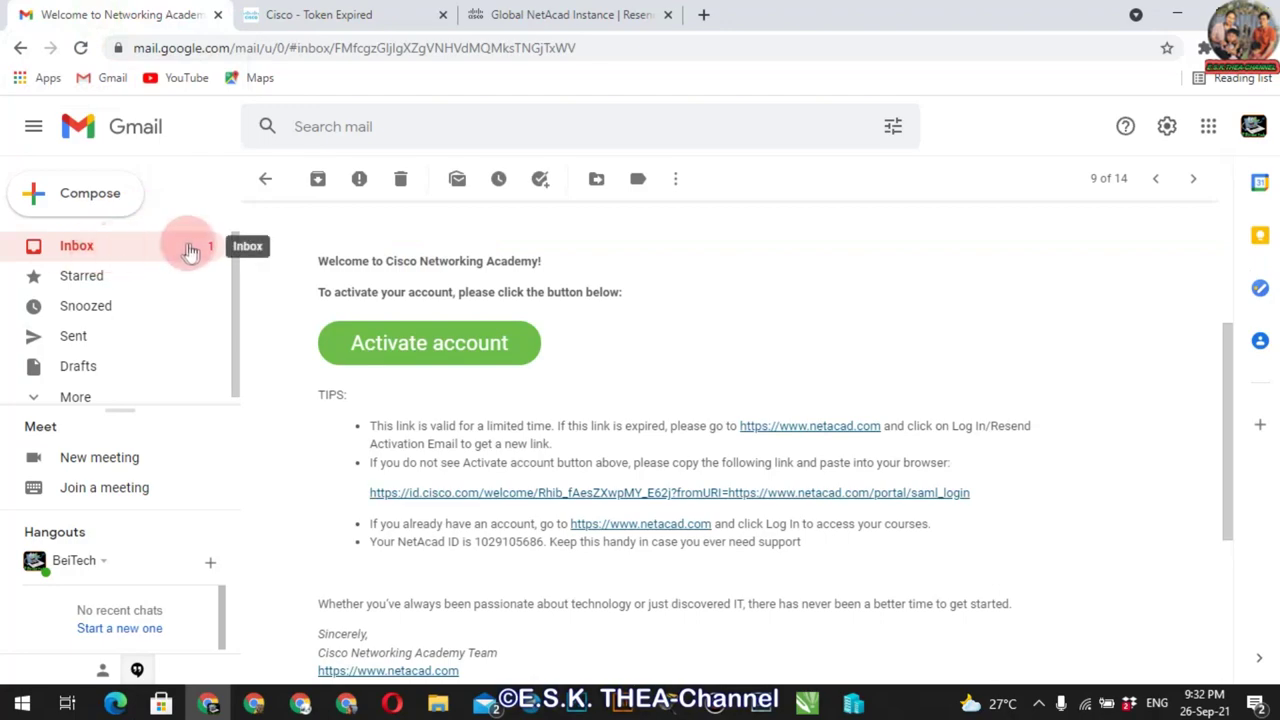
pyautogui.click(142, 249)
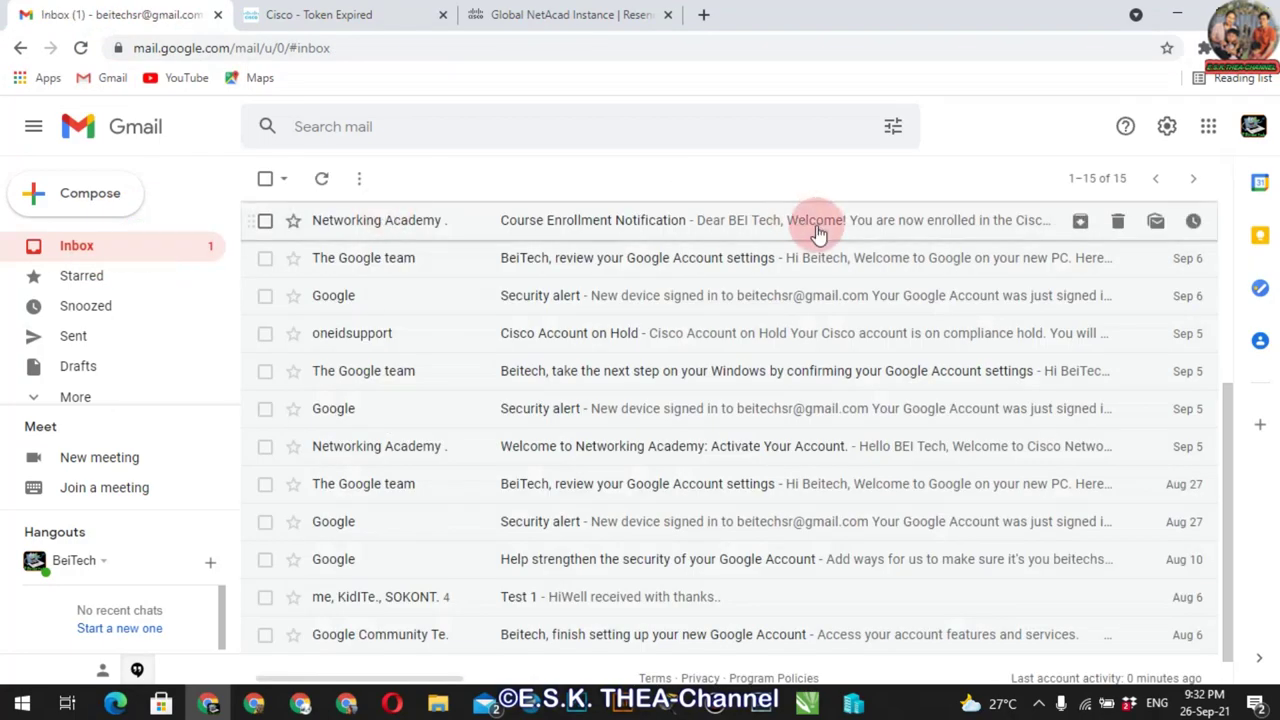
pyautogui.moveTo(1234, 420); pyautogui.dragTo(1213, 258)
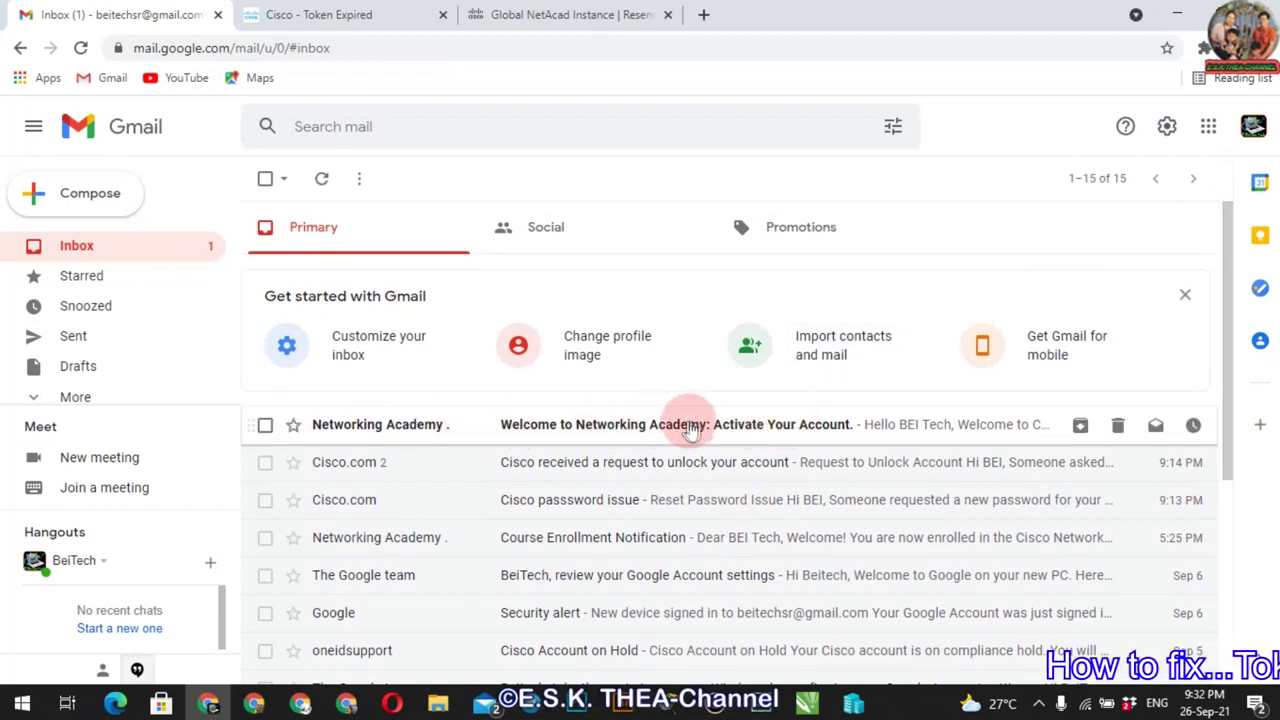
pyautogui.click(802, 424)
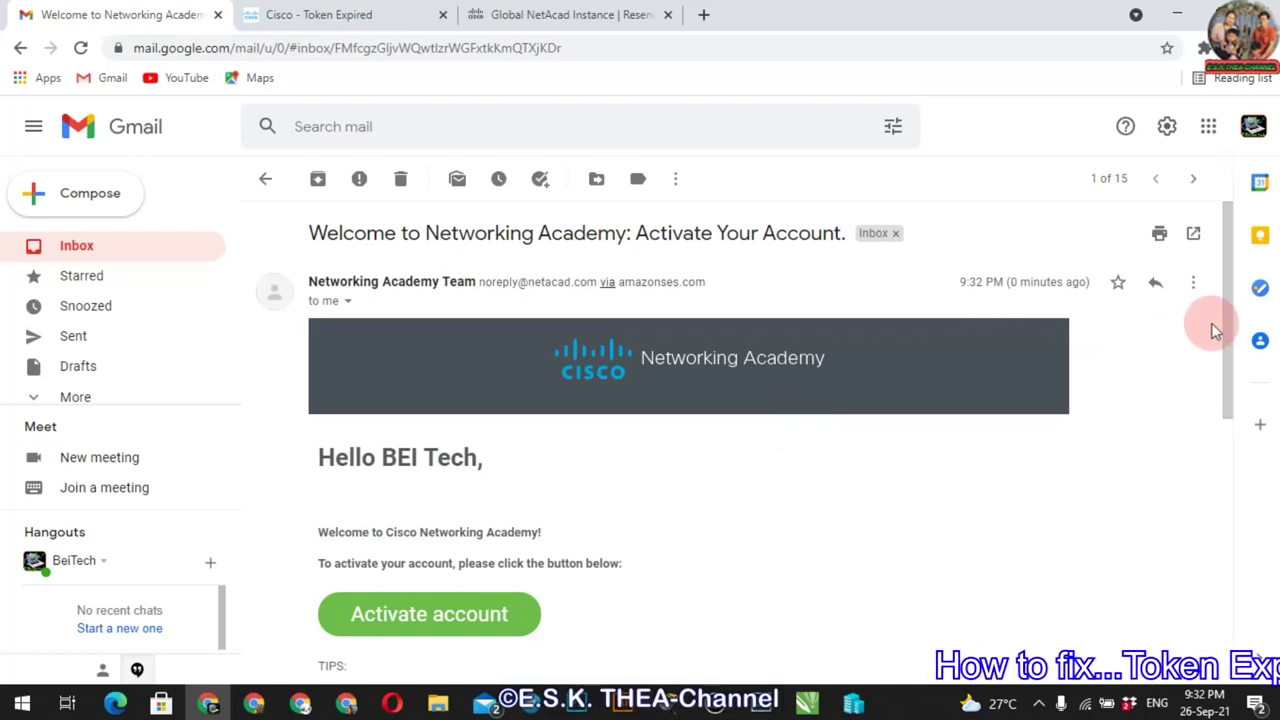
pyautogui.moveTo(1231, 300); pyautogui.dragTo(1000, 403)
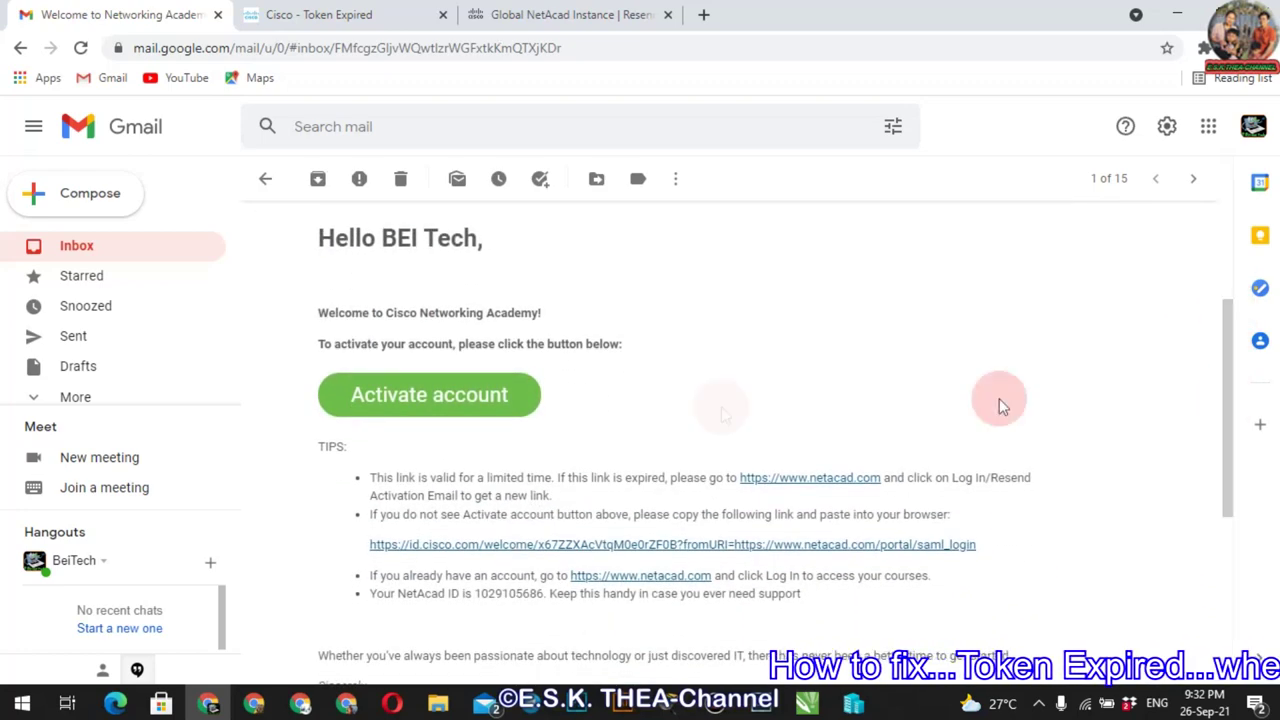
# Follow the new activation link and enter the new Cisco ID password.
pyautogui.click(426, 410)
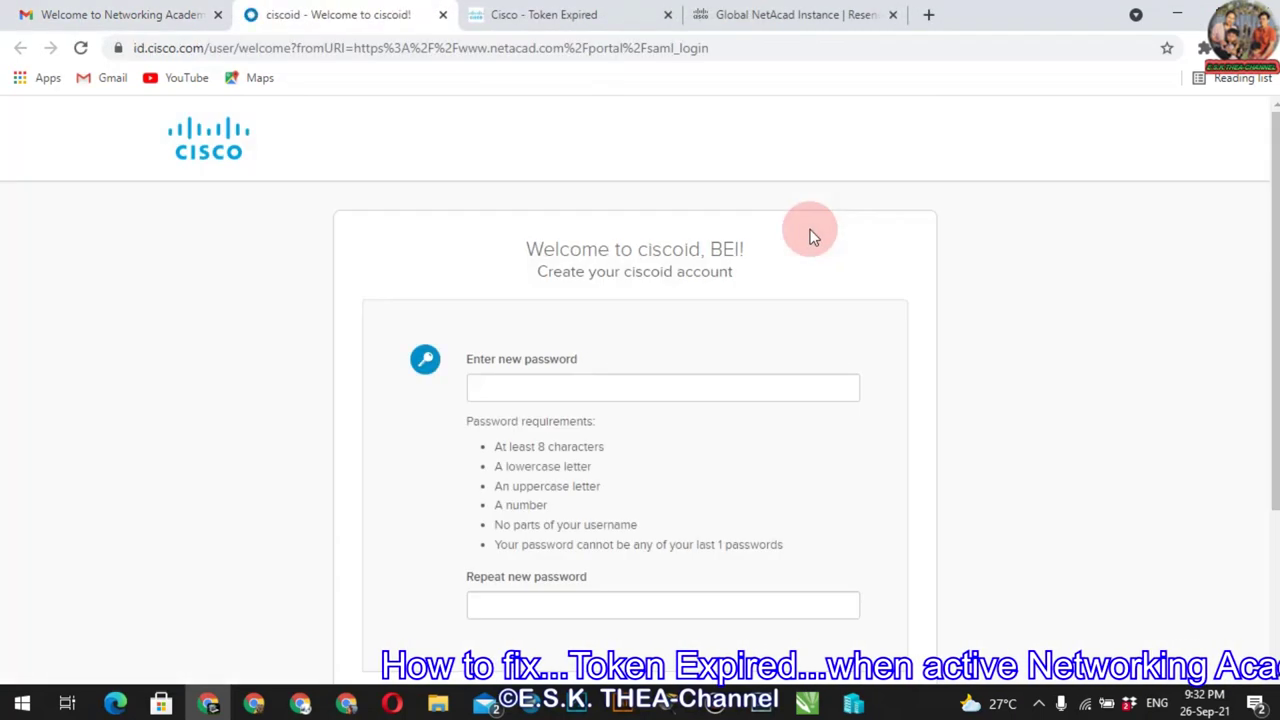
pyautogui.click(532, 382)
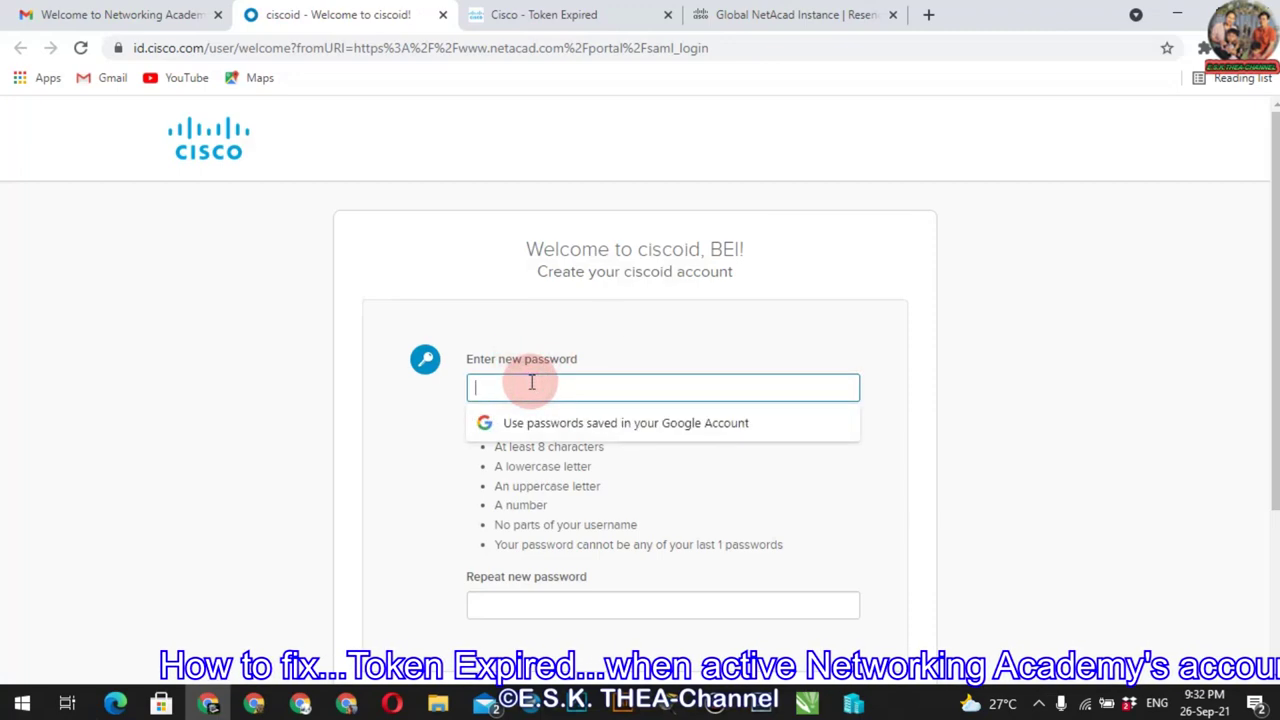
pyautogui.write('•')
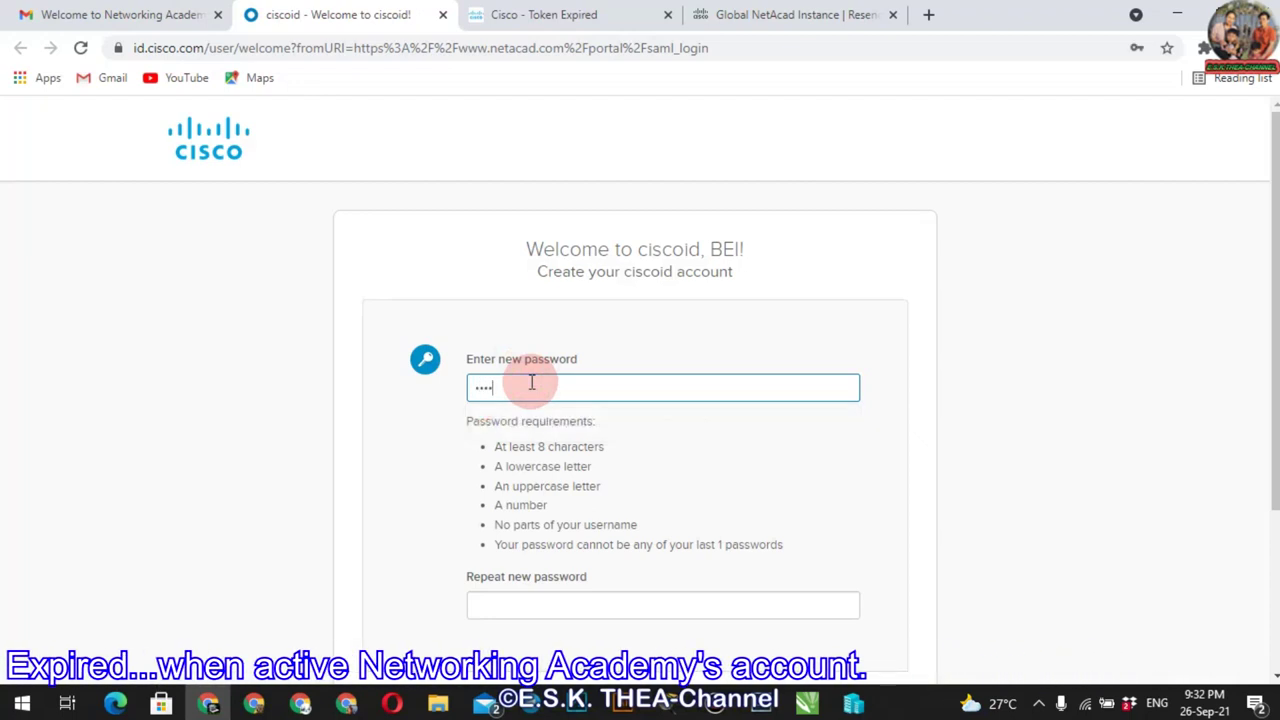
pyautogui.write('••••••••')
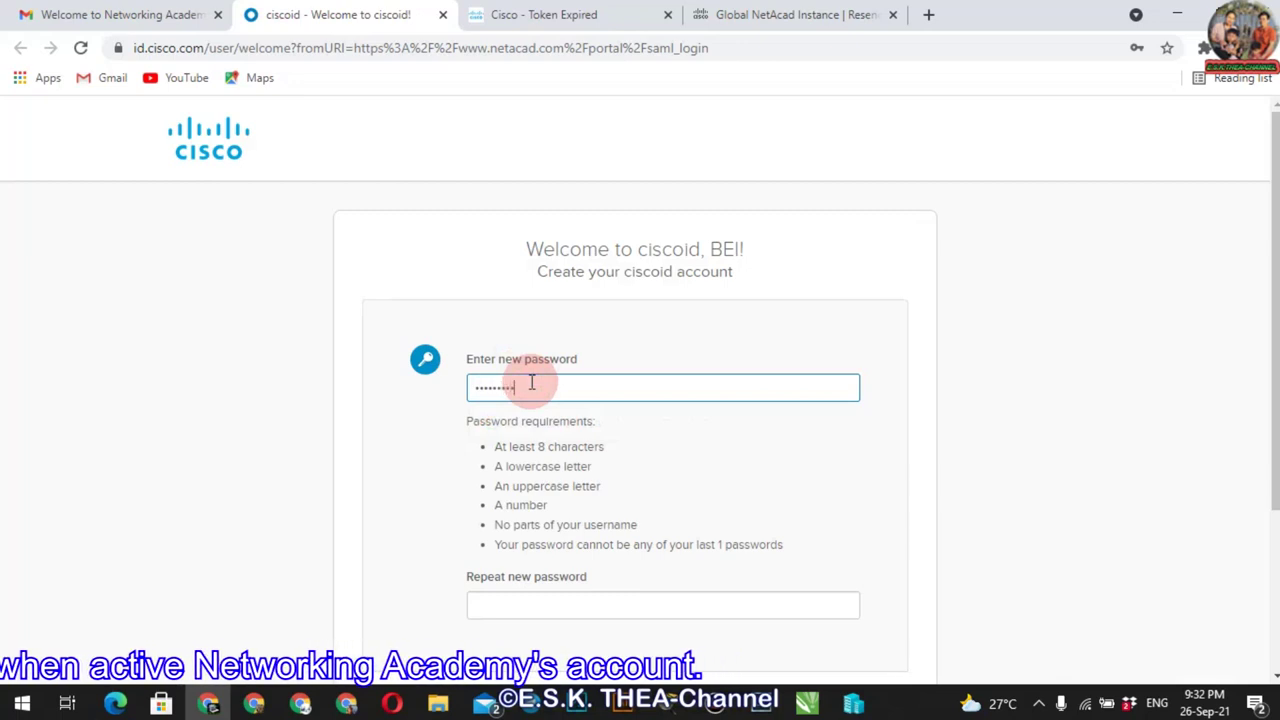
# Repeat the new password in the confirmation field, dismissing the saved-password suggestion.
pyautogui.click(515, 604)
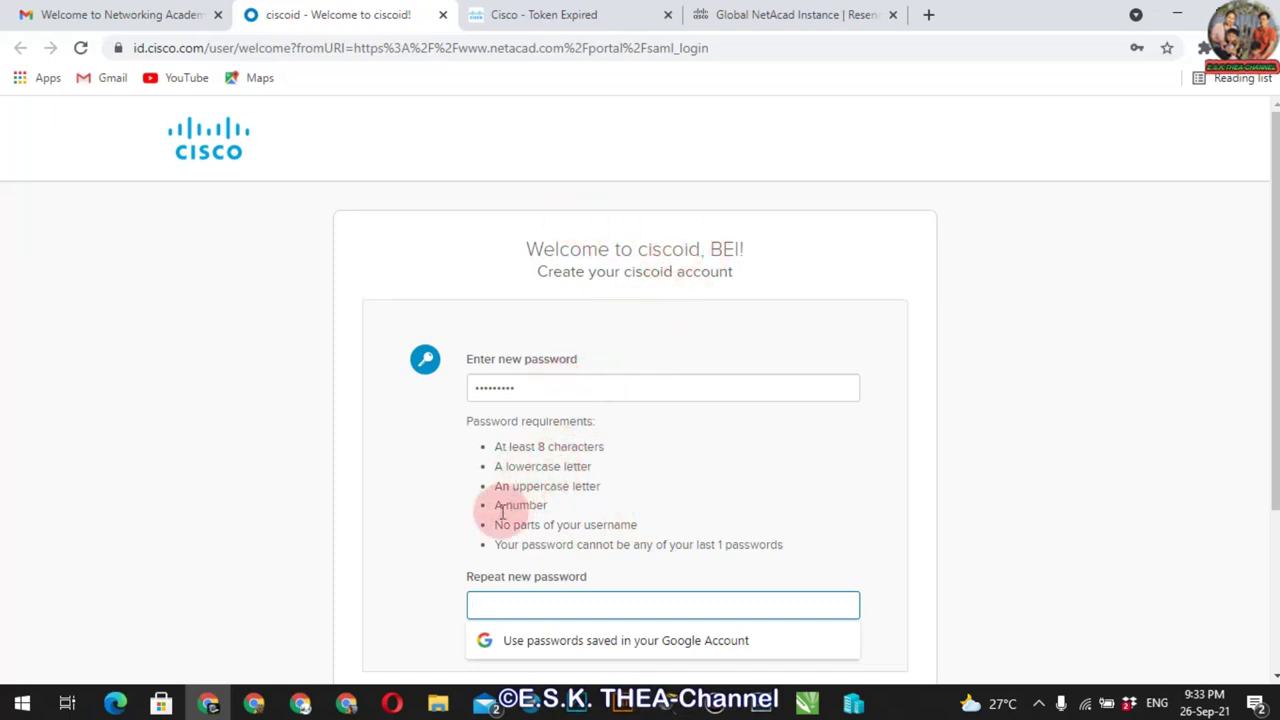
pyautogui.click(548, 545)
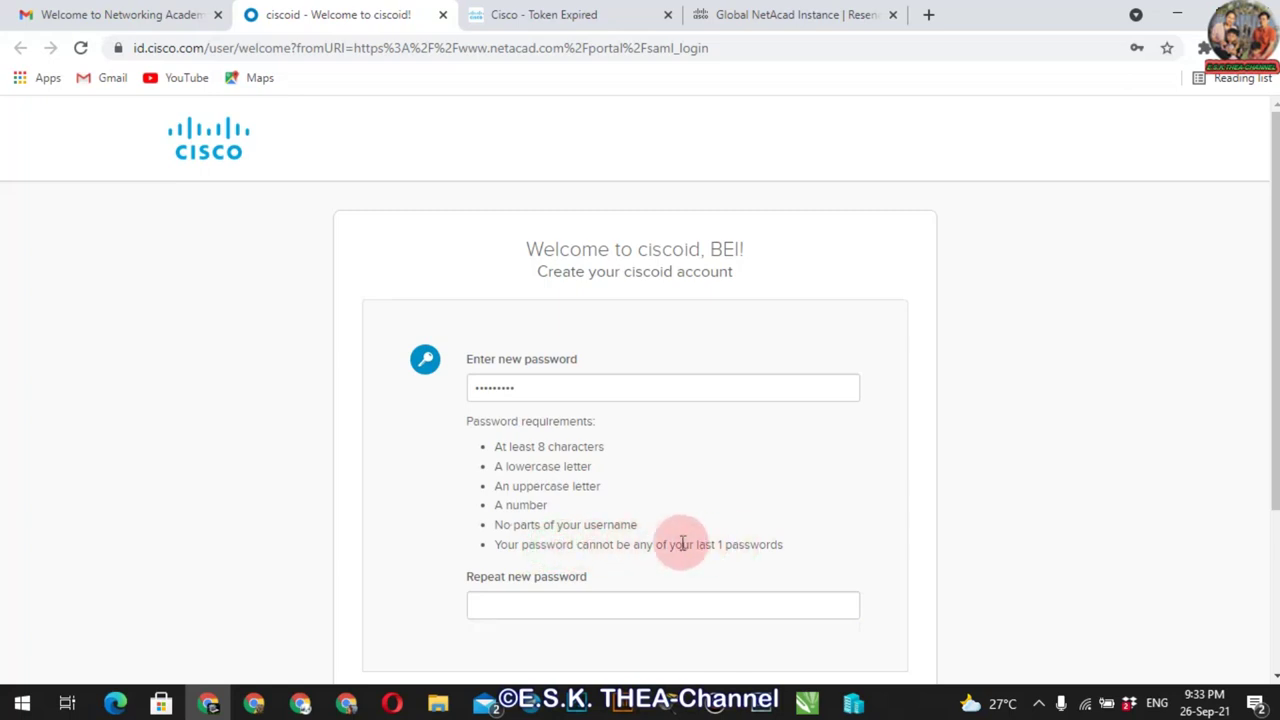
pyautogui.click(519, 612)
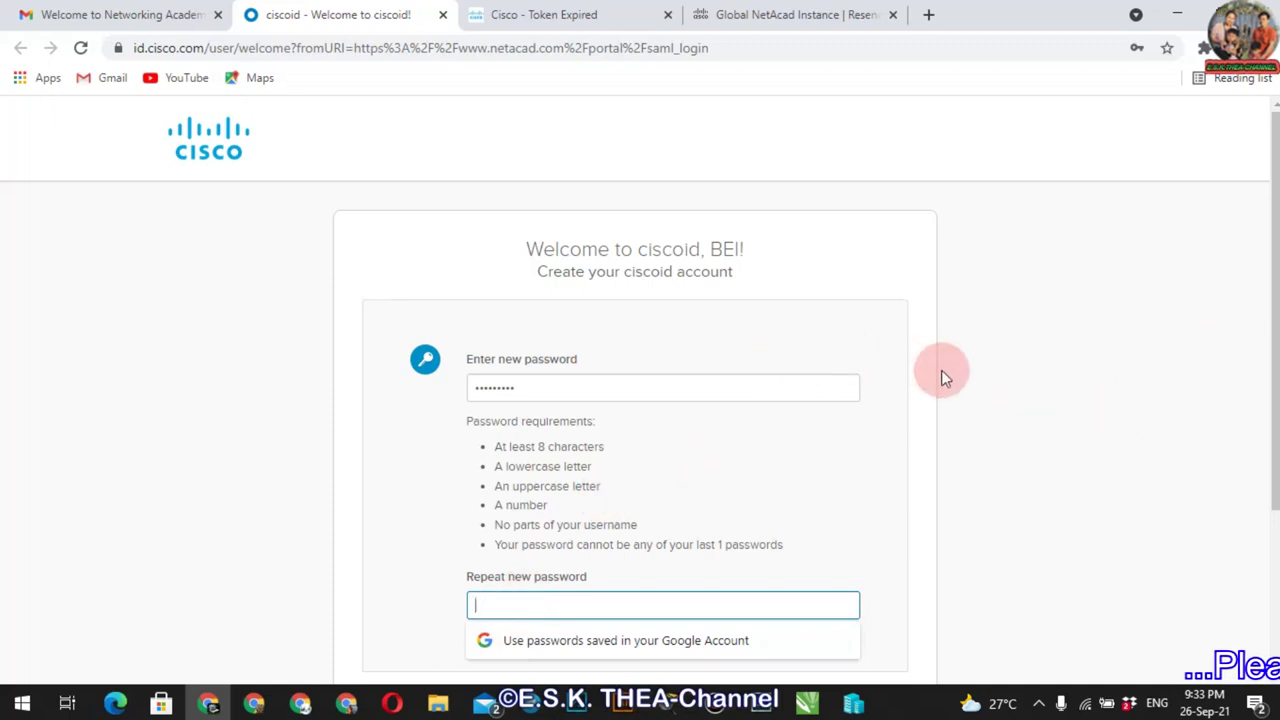
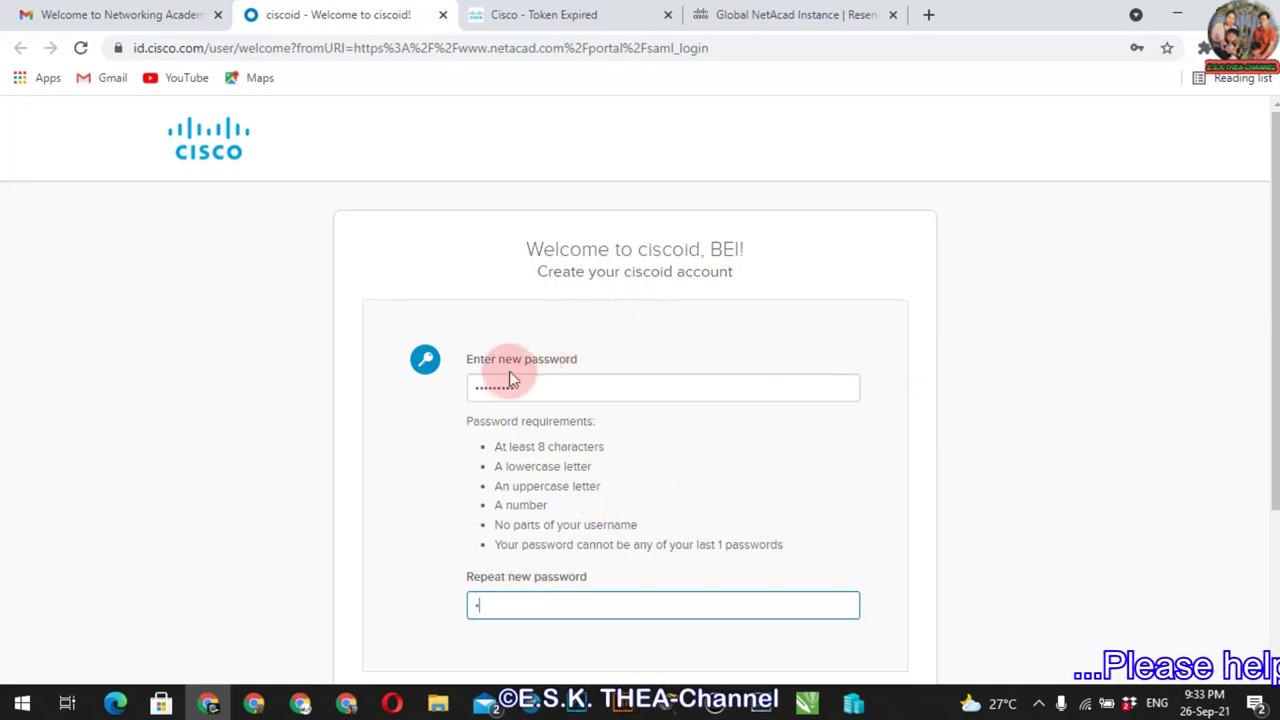
pyautogui.press('BackSpace')
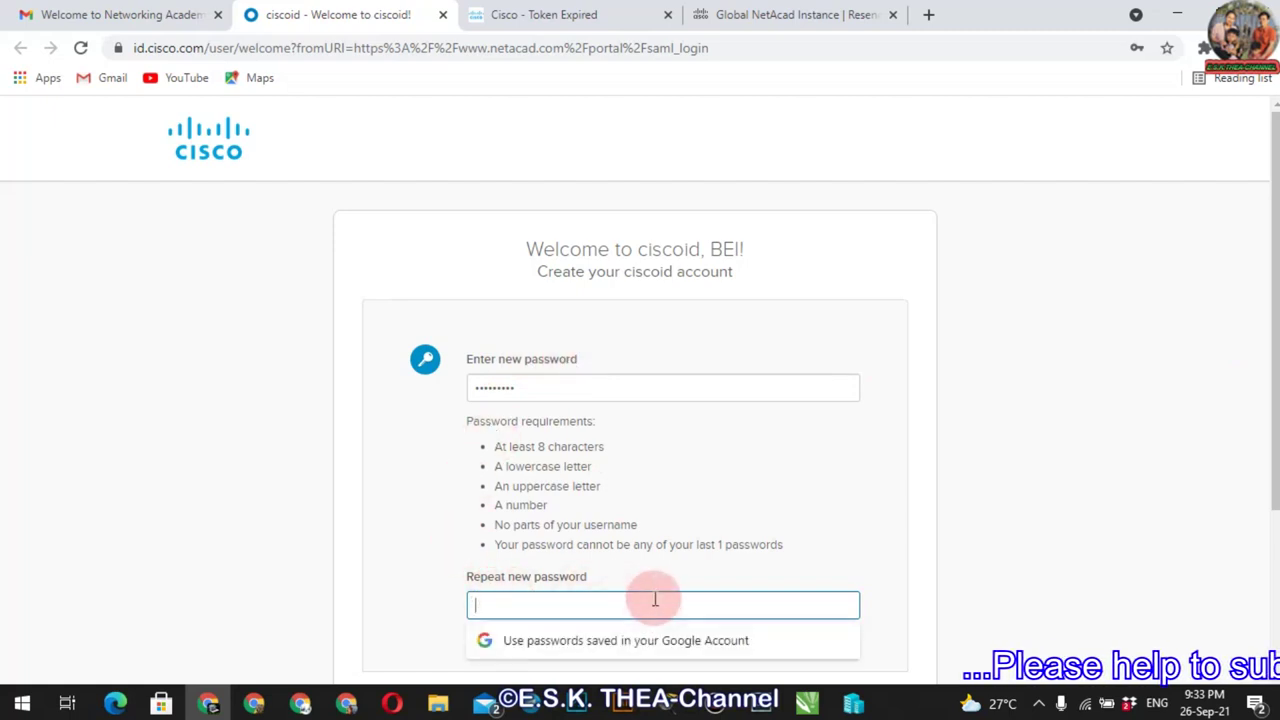
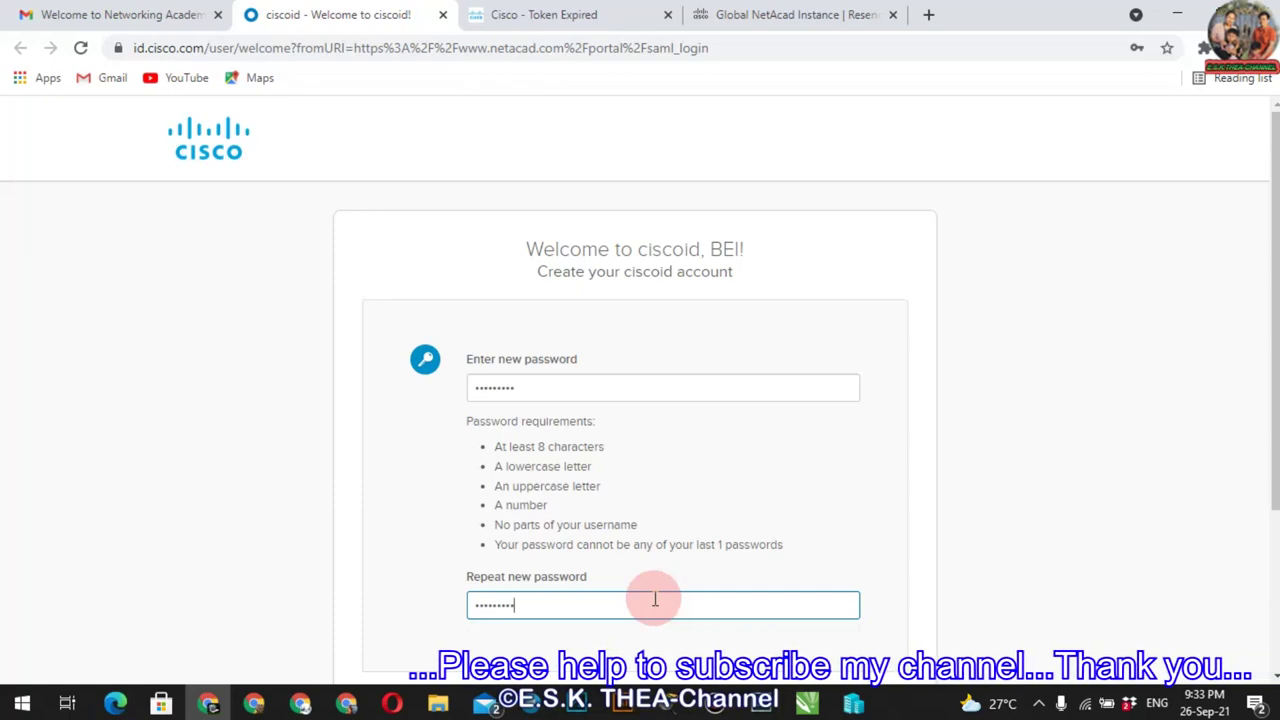
pyautogui.moveTo(1274, 360); pyautogui.dragTo(1275, 485)
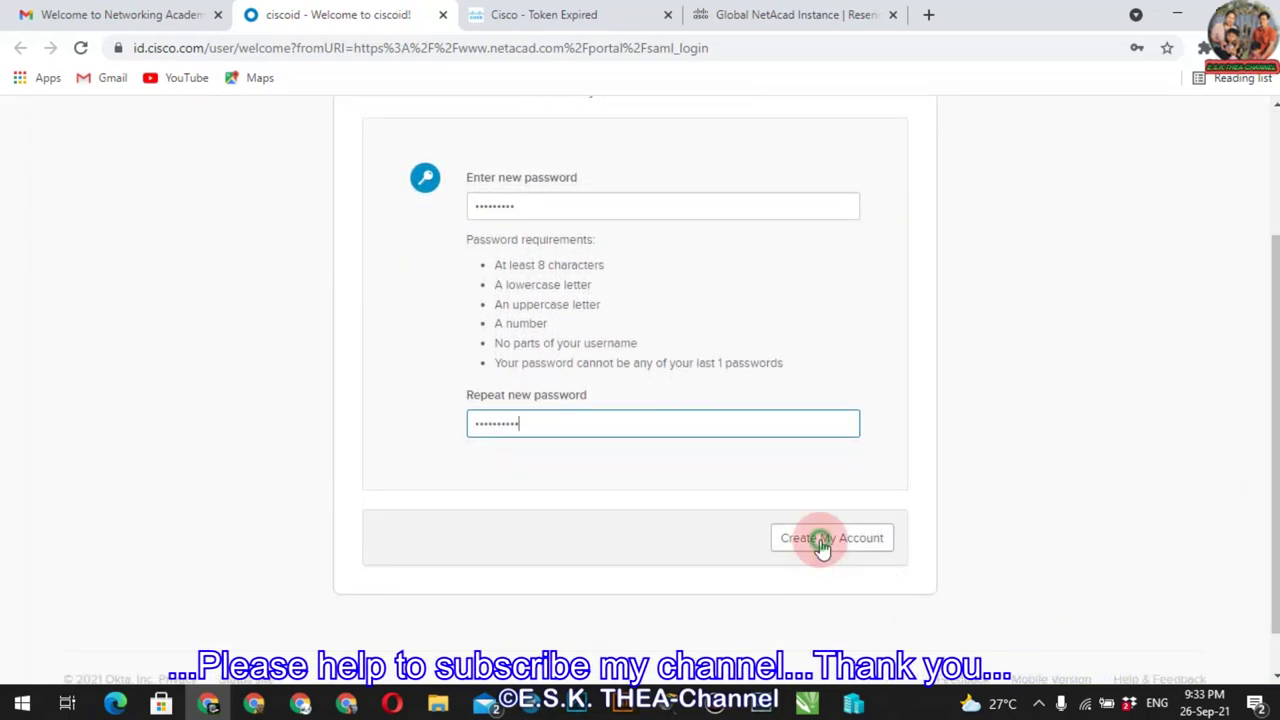
# Submit the passwords, then replace both entries after the error and resubmit.
pyautogui.press('Return')
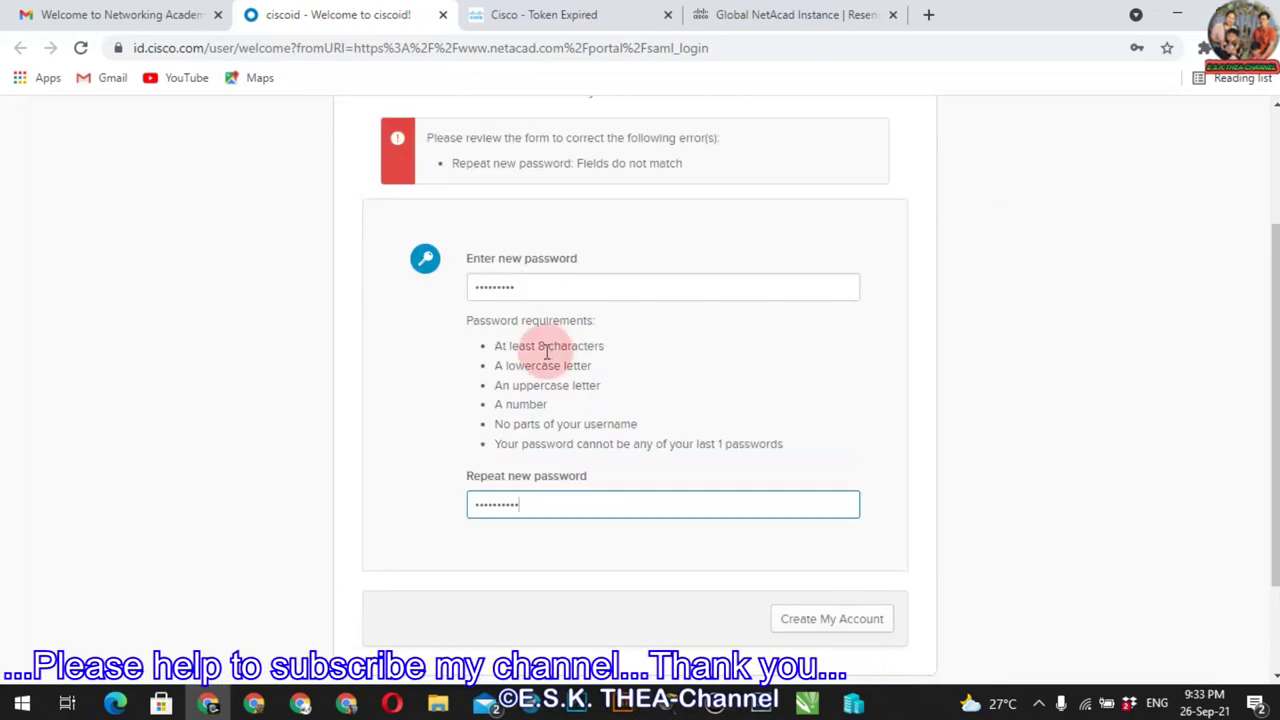
pyautogui.doubleClick(515, 286)
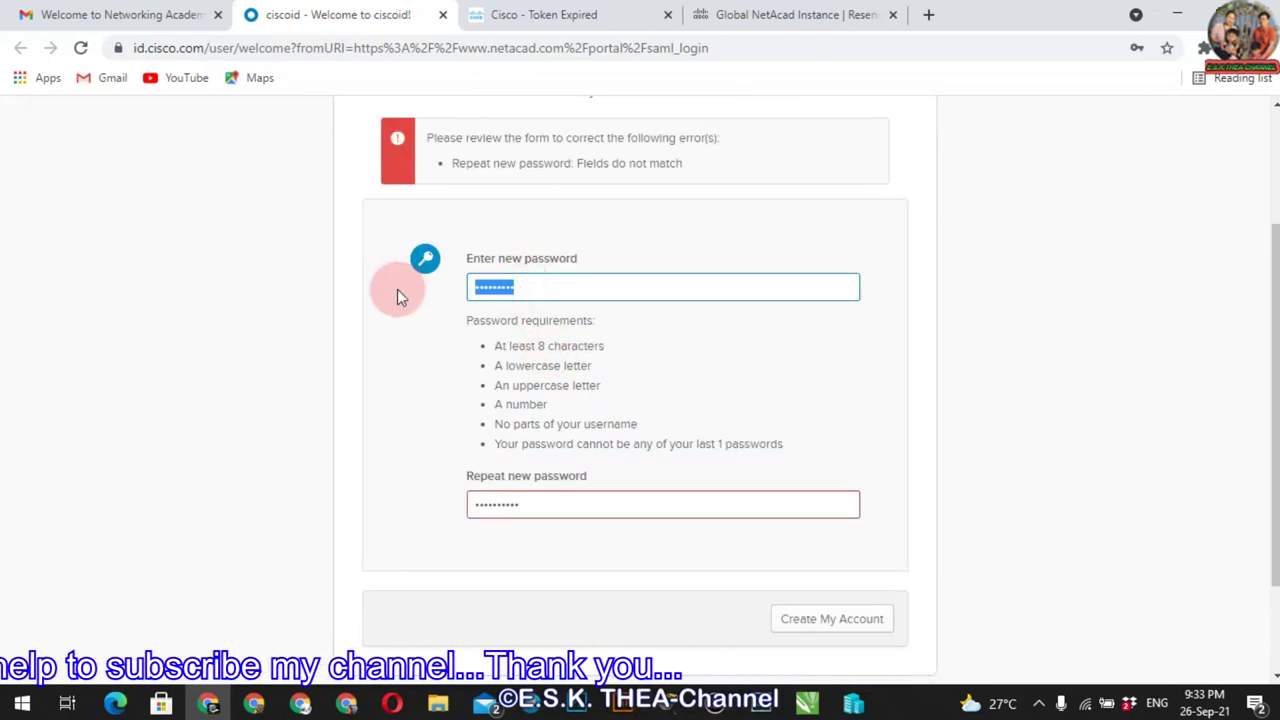
pyautogui.press('BackSpace')
pyautogui.write('****')
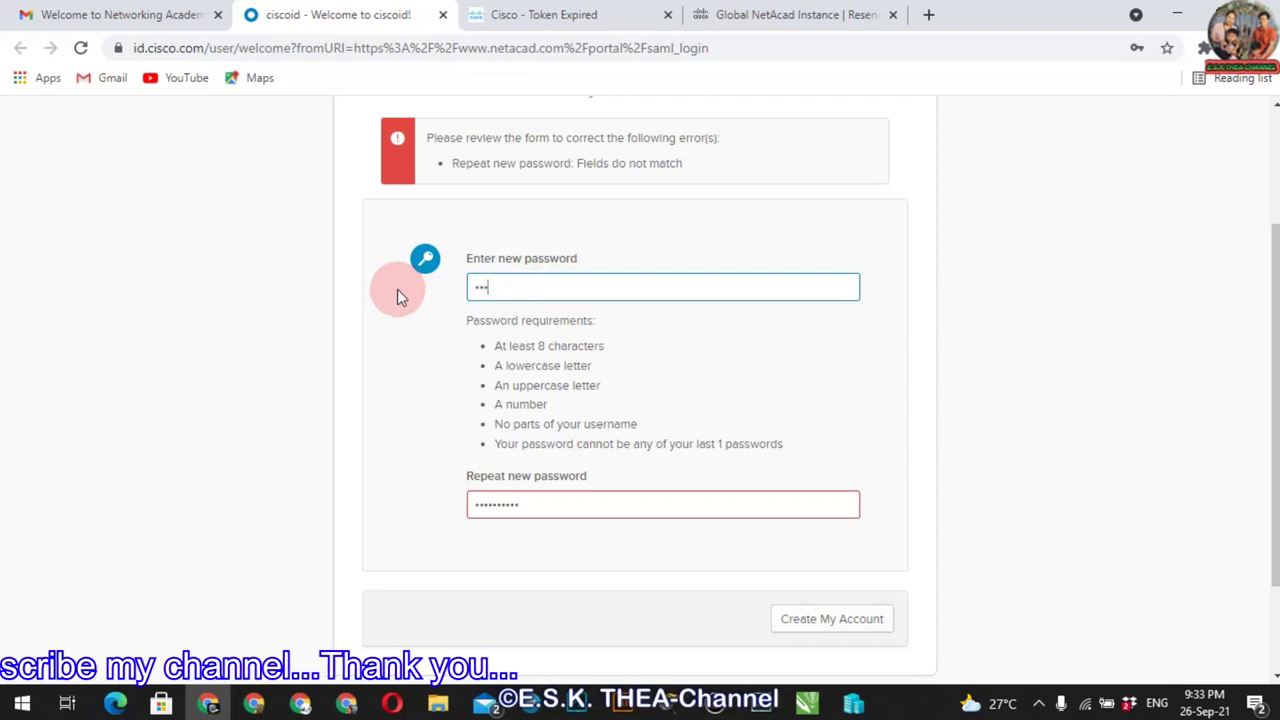
pyautogui.write('***')
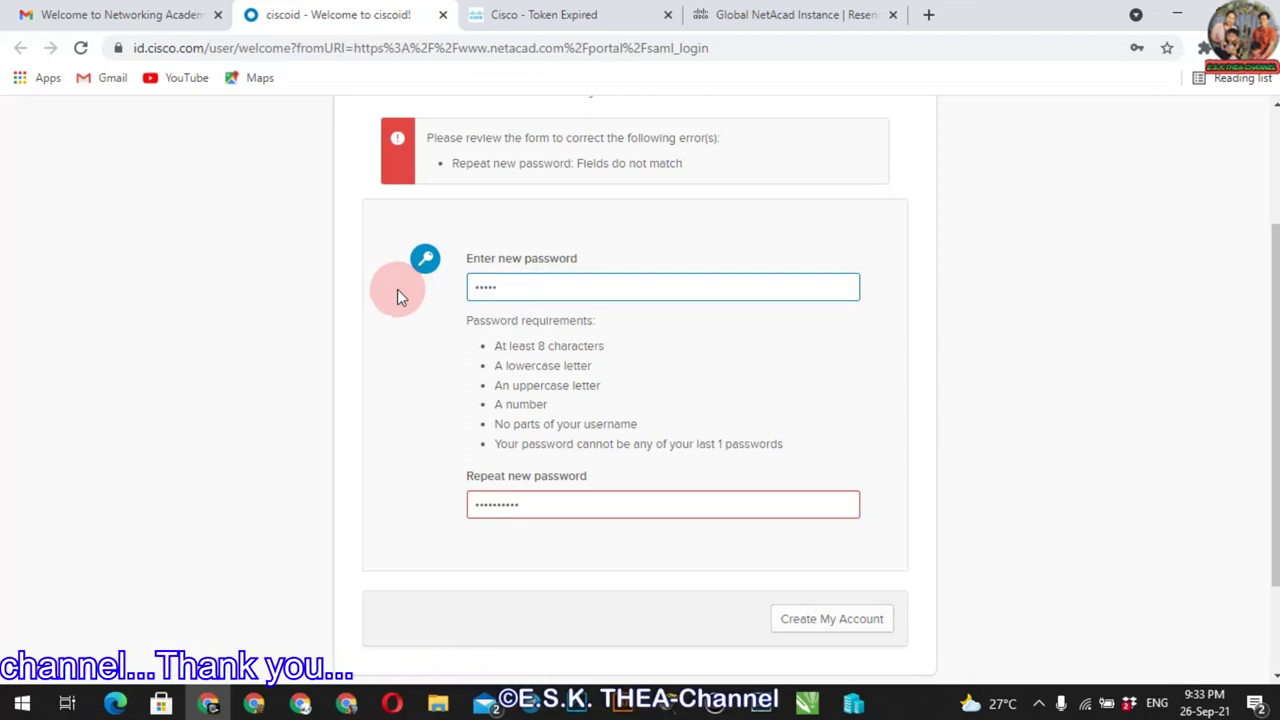
pyautogui.write('***')
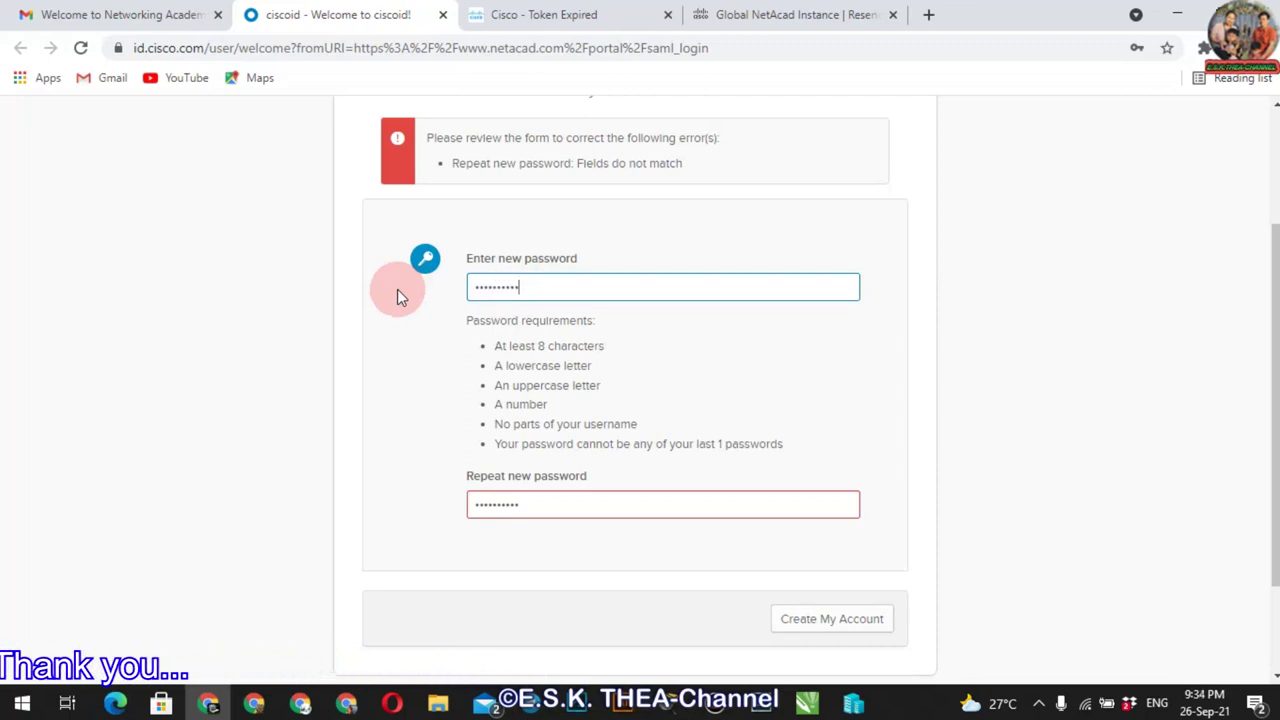
pyautogui.moveTo(543, 507); pyautogui.dragTo(436, 504)
pyautogui.write('***********')
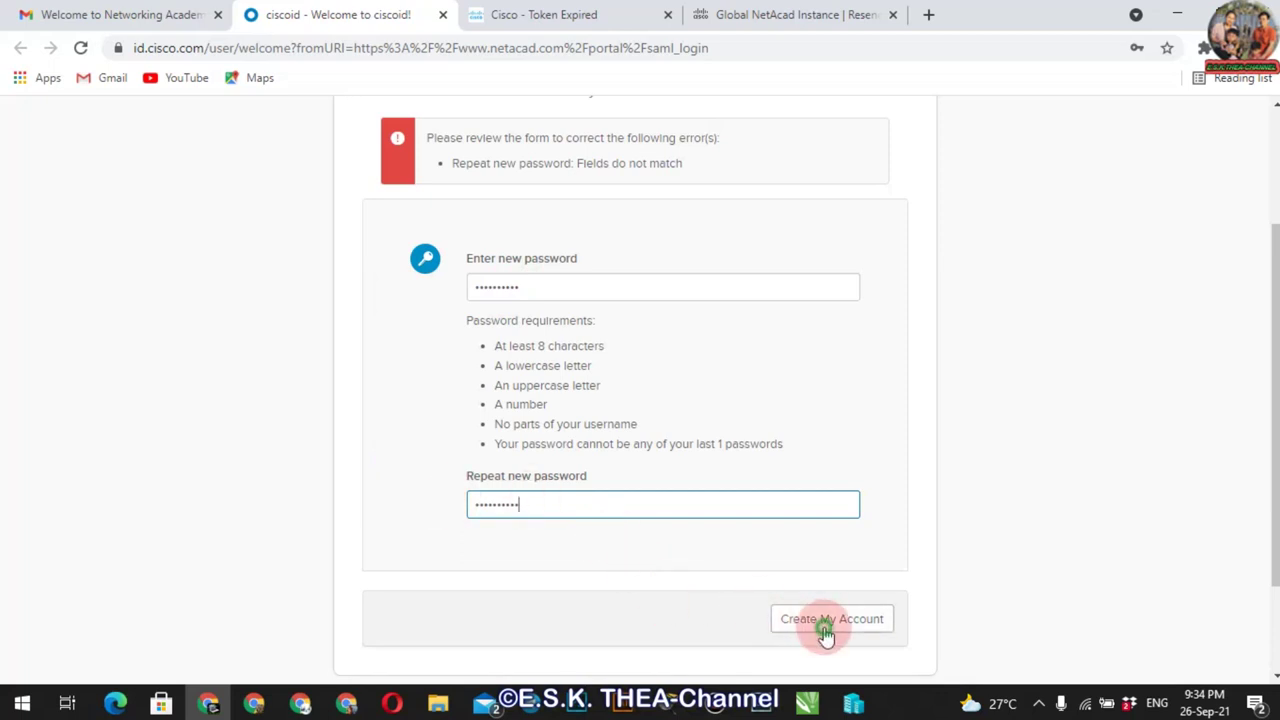
pyautogui.click(826, 628)
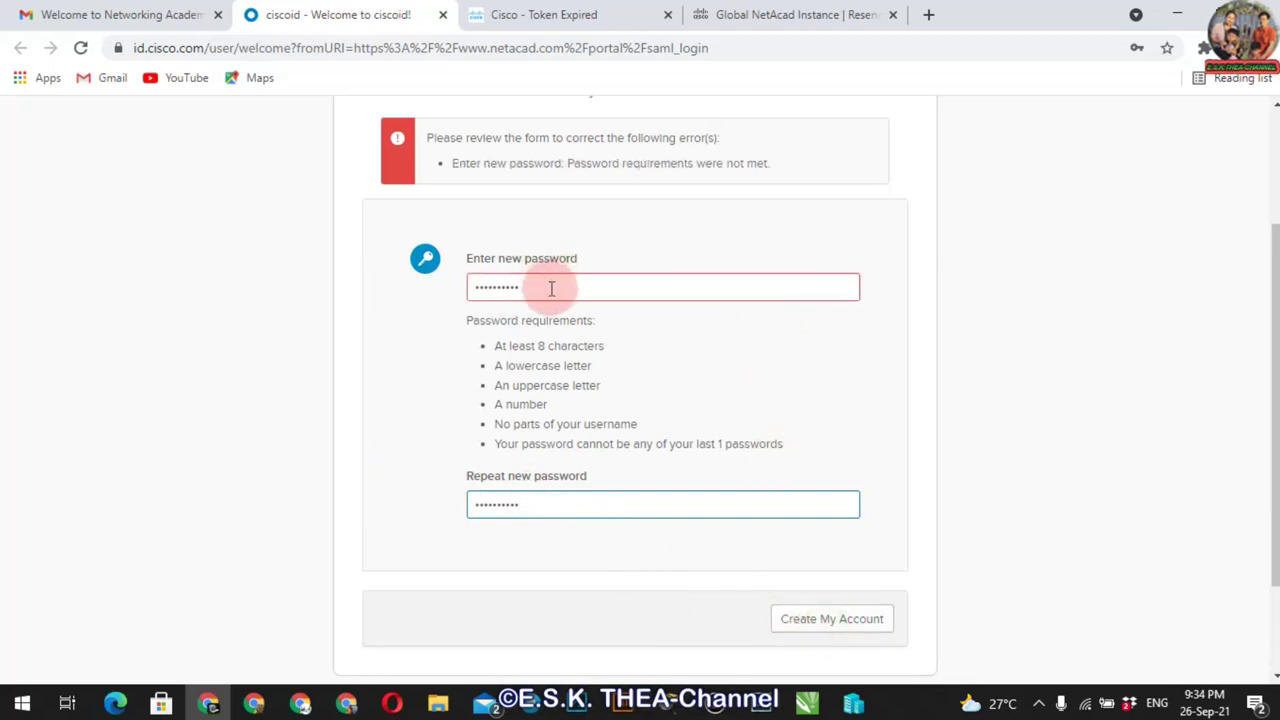
# Retype both password fields once more with a valid matching password and create the account.
pyautogui.moveTo(553, 287); pyautogui.dragTo(443, 290)
pyautogui.write('***')
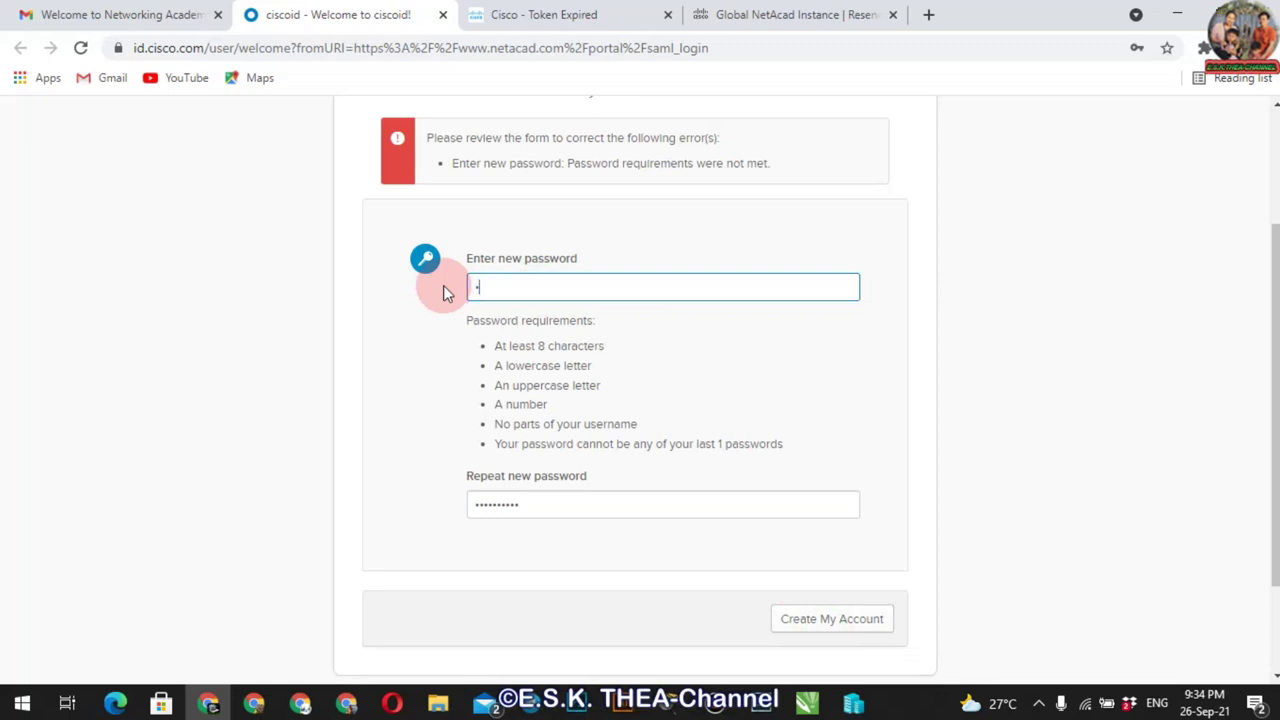
pyautogui.write('**')
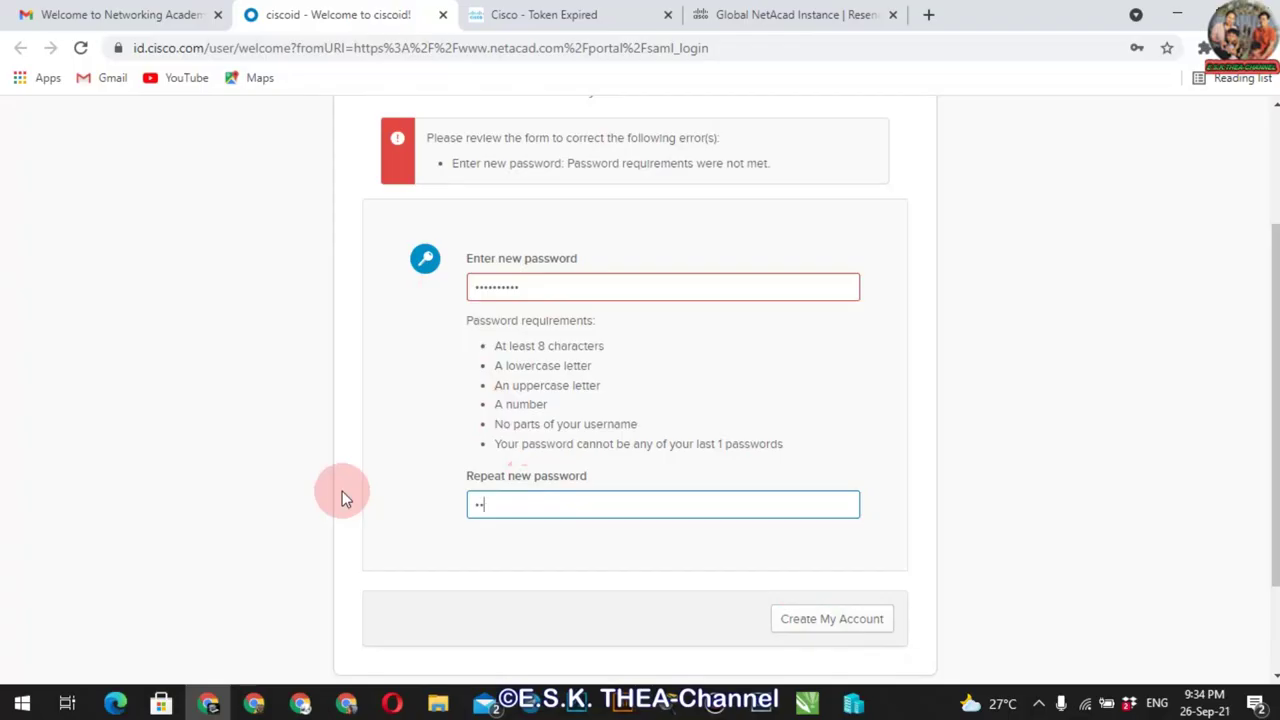
pyautogui.write('•••')
pyautogui.moveTo(521, 510); pyautogui.dragTo(424, 505)
pyautogui.write('••')
pyautogui.write('••••••••')
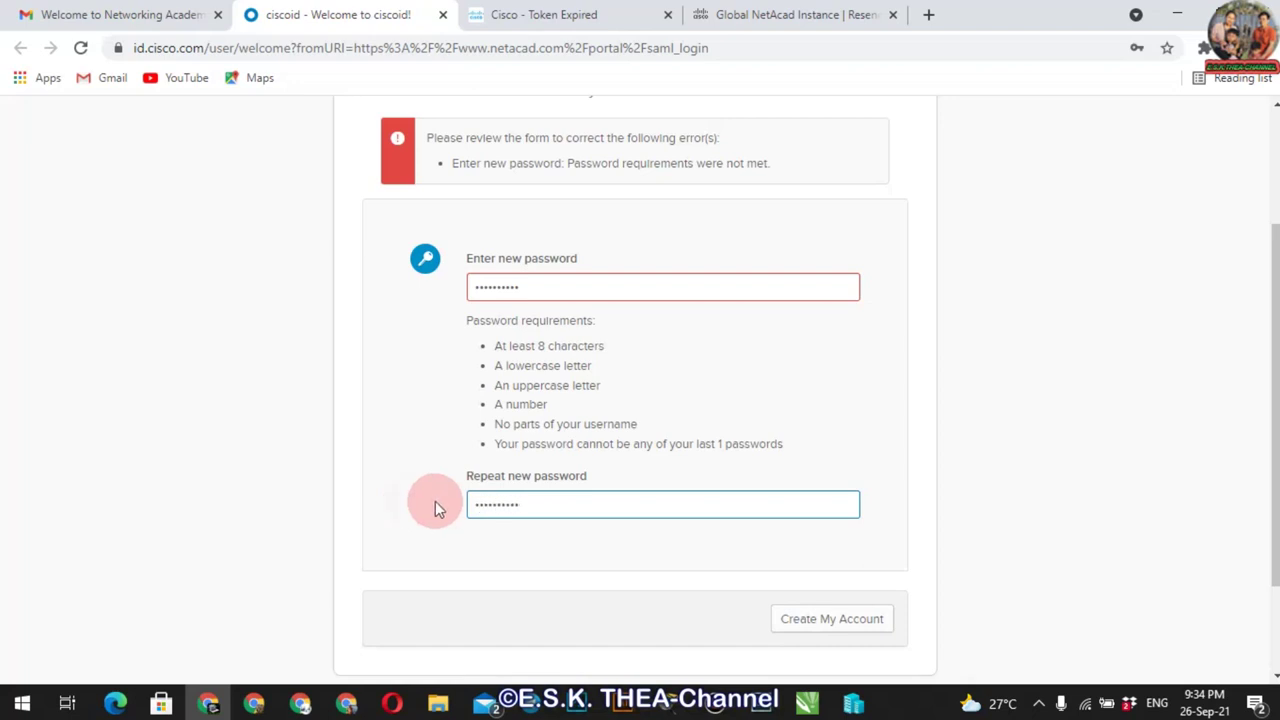
pyautogui.click(849, 628)
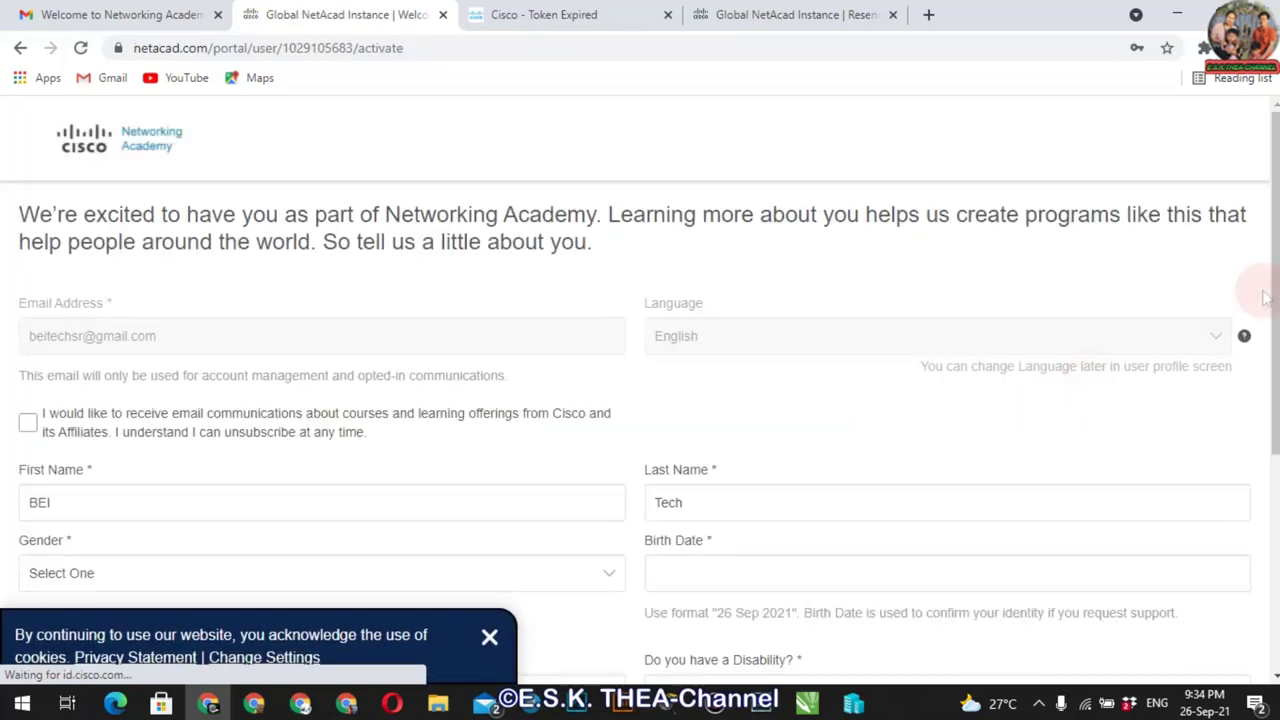
# Tick the opt-in for email communications from Cisco and its Affiliates.
pyautogui.scroll(-2, 1268, 360)
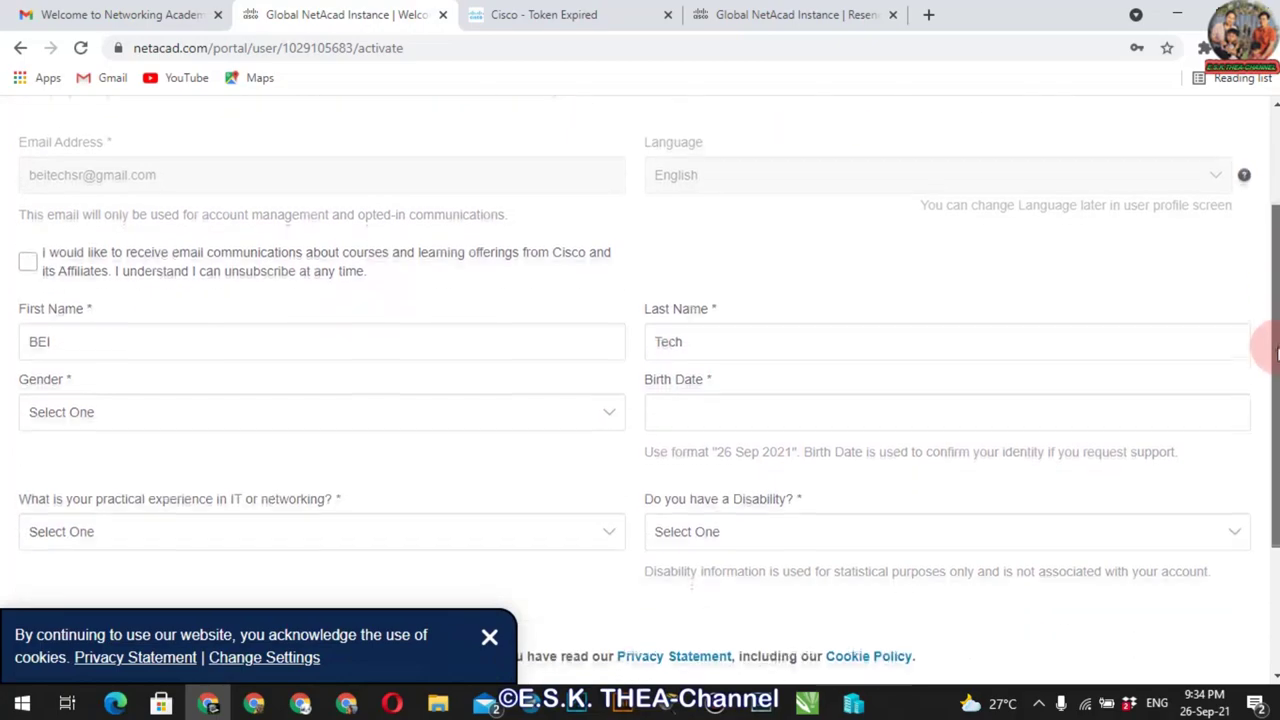
pyautogui.scroll(2, 1268, 370)
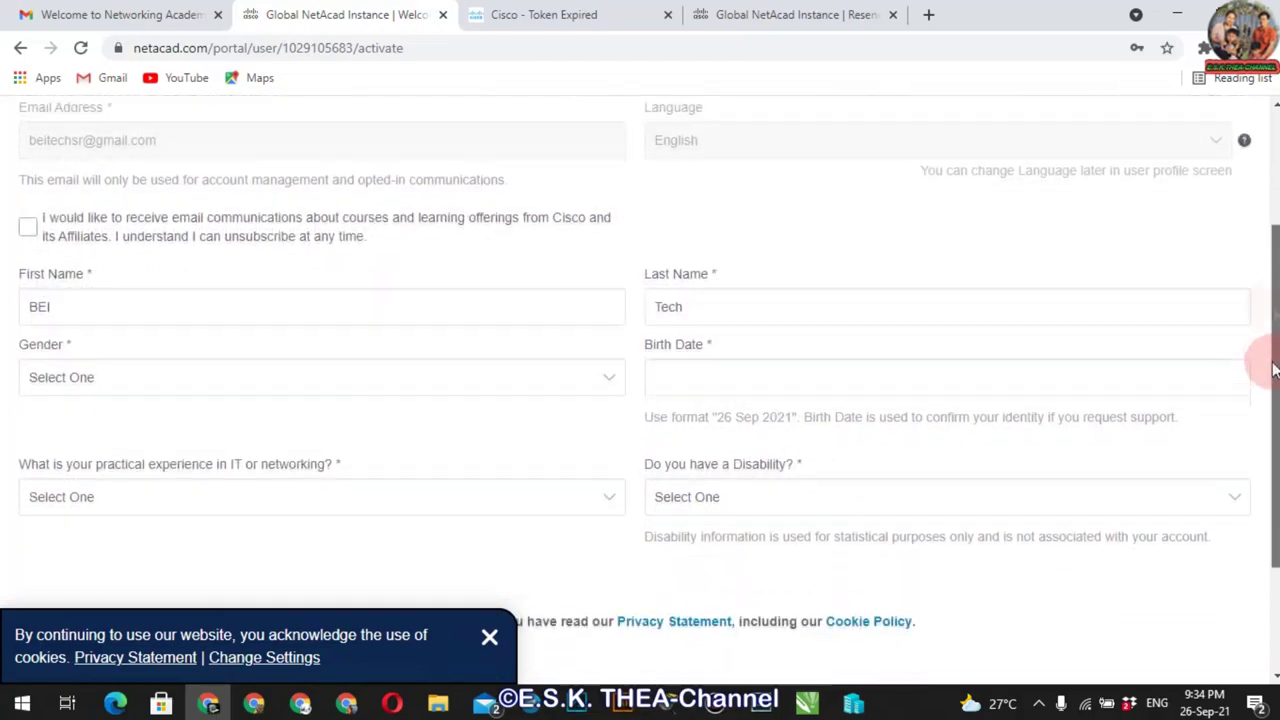
pyautogui.scroll(-1, 640, 400)
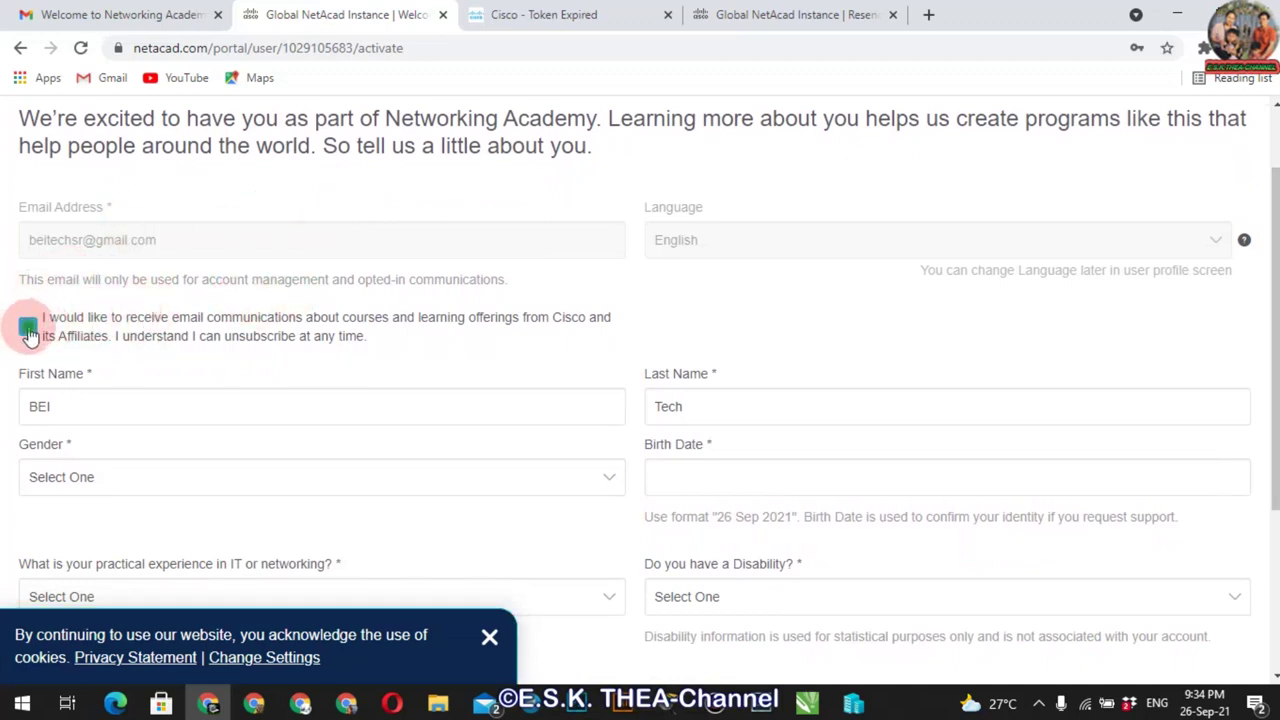
pyautogui.click(28, 328)
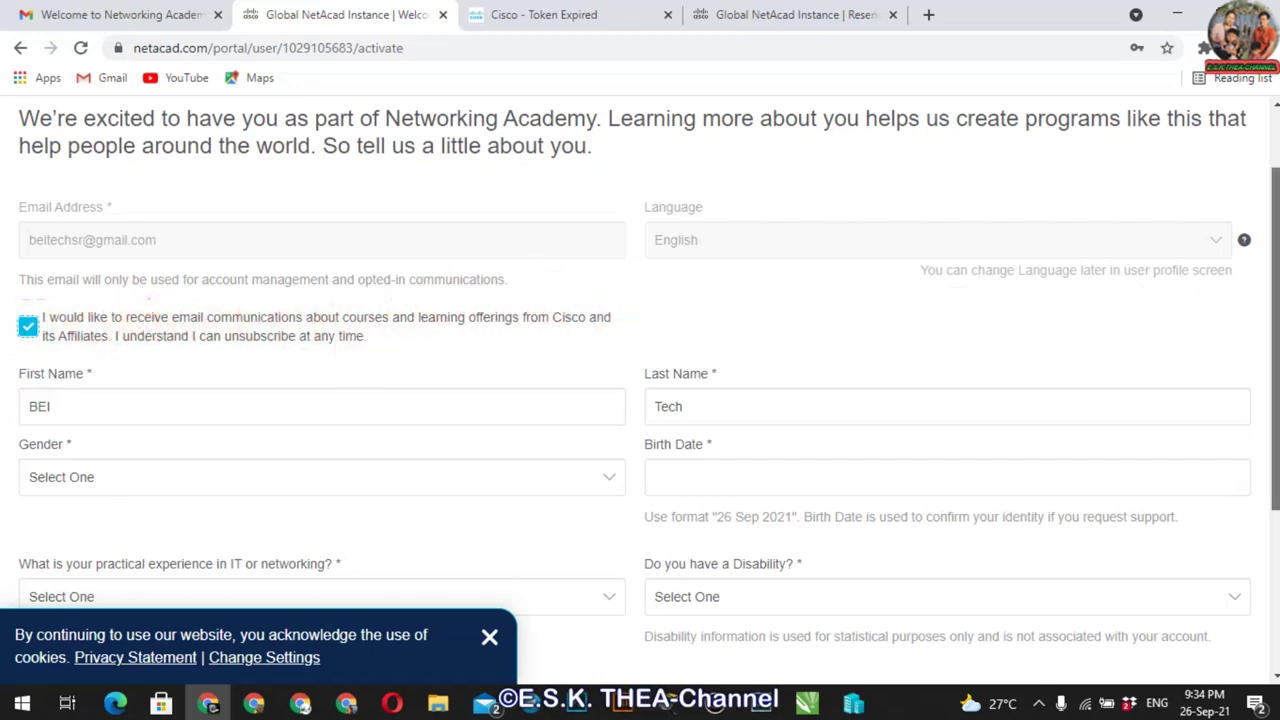
pyautogui.scroll(-3, 640, 390)
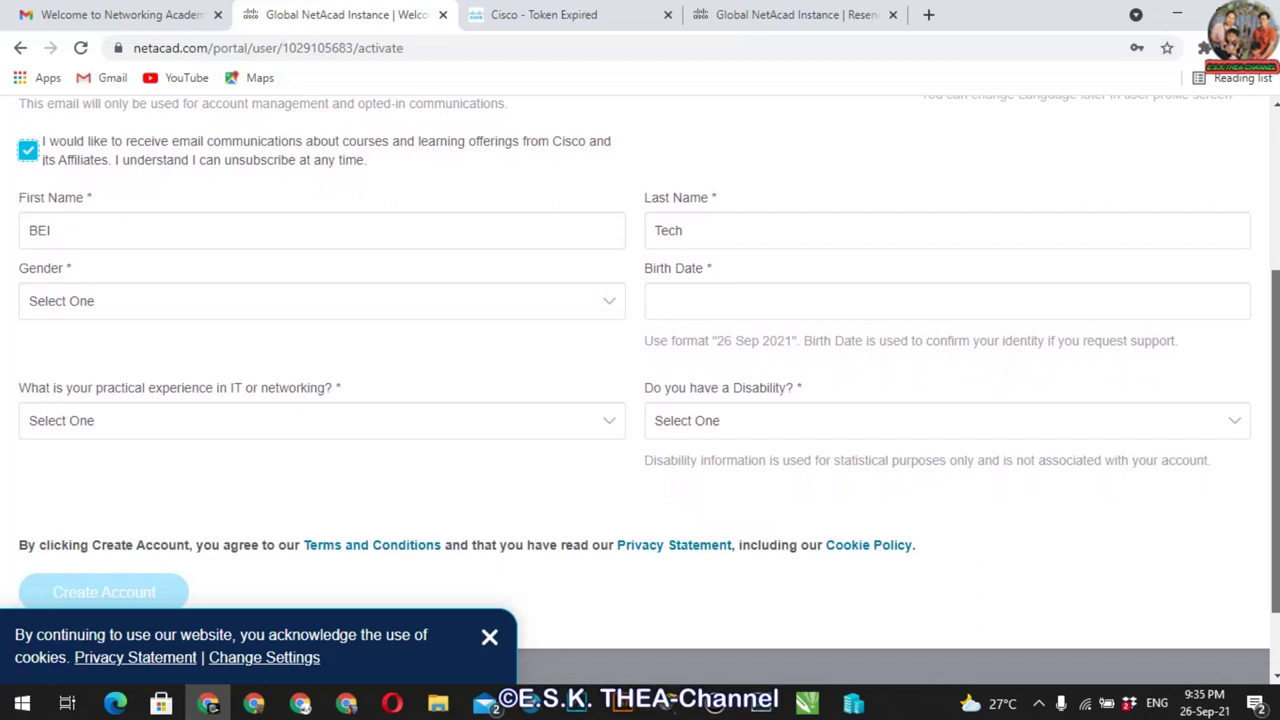
pyautogui.click(159, 300)
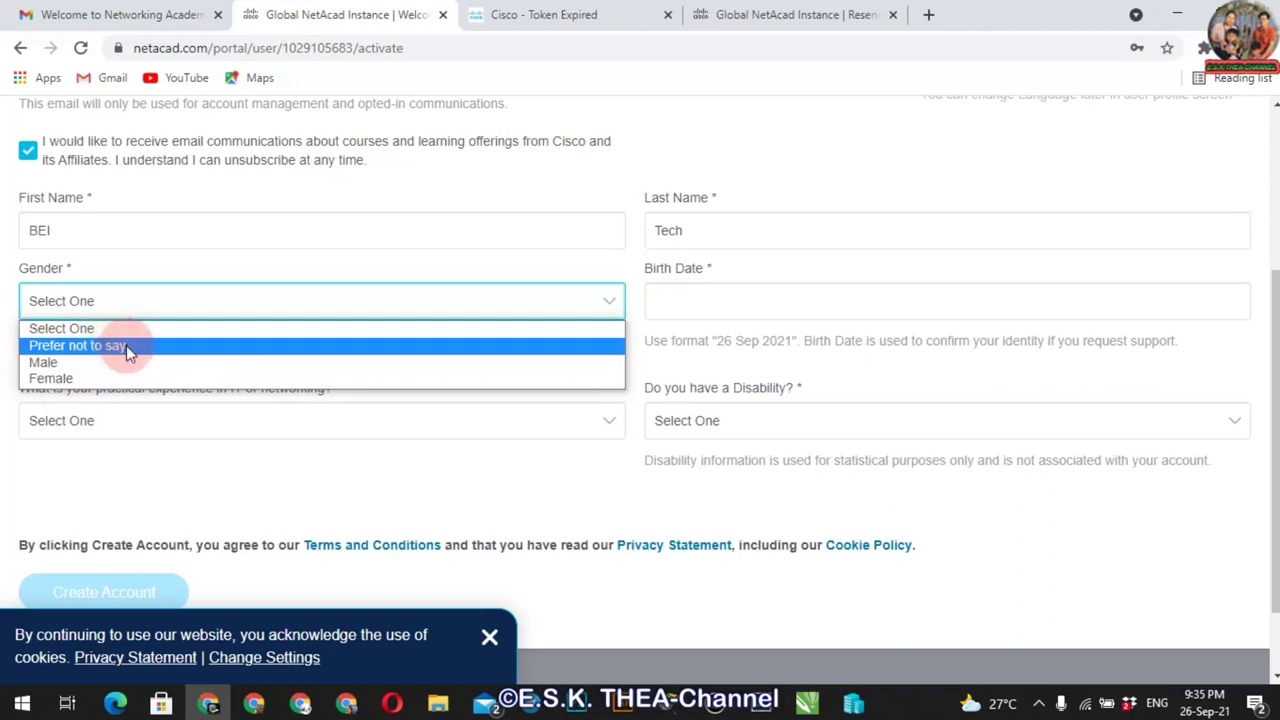
pyautogui.click(80, 362)
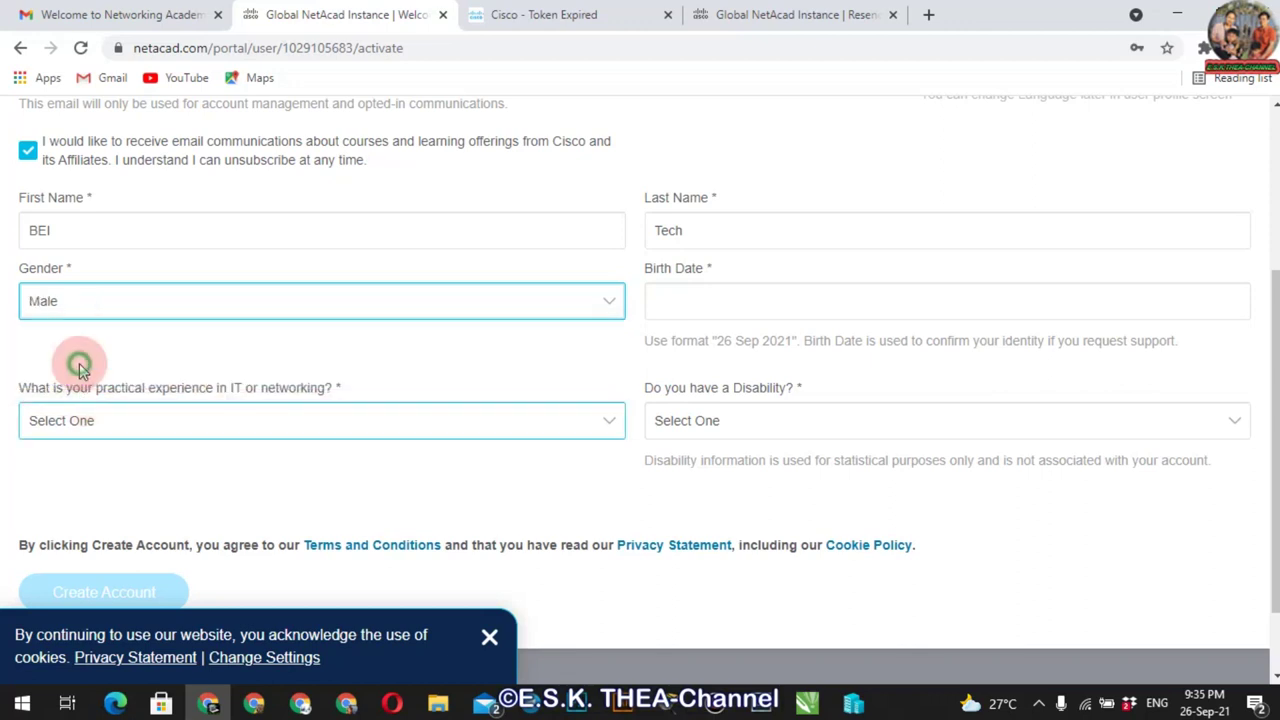
pyautogui.click(748, 293)
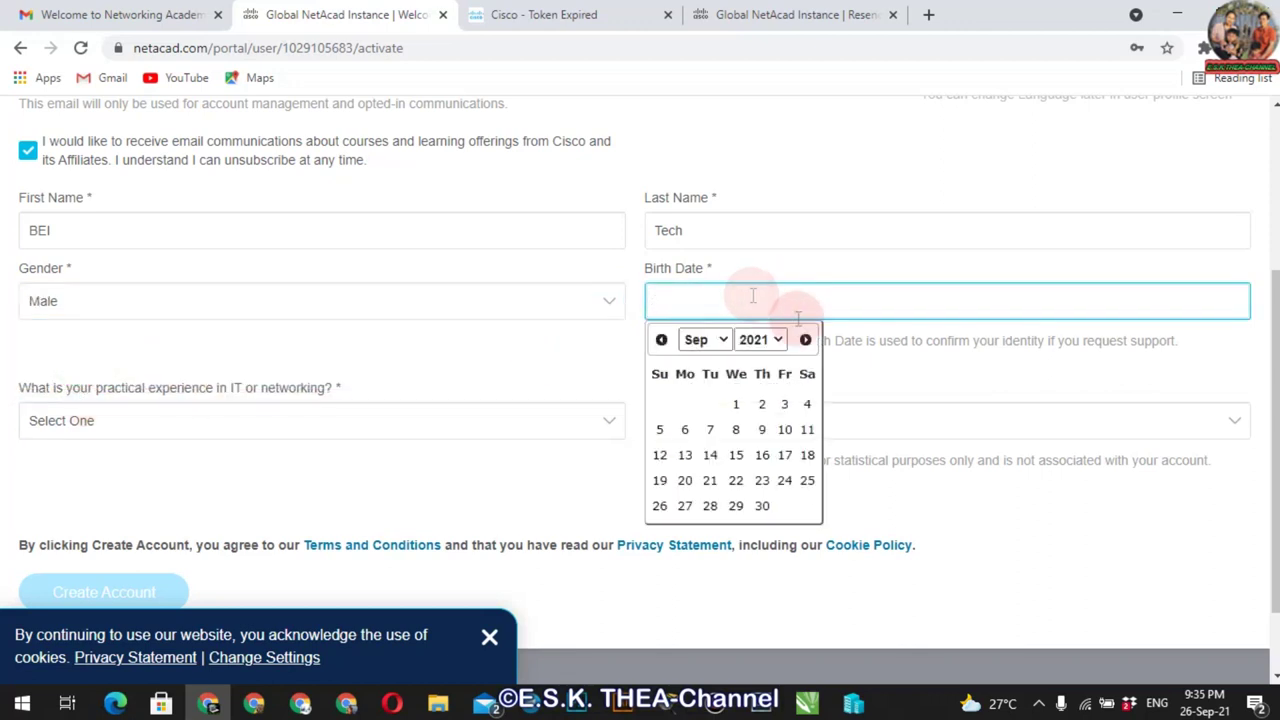
pyautogui.click(722, 342)
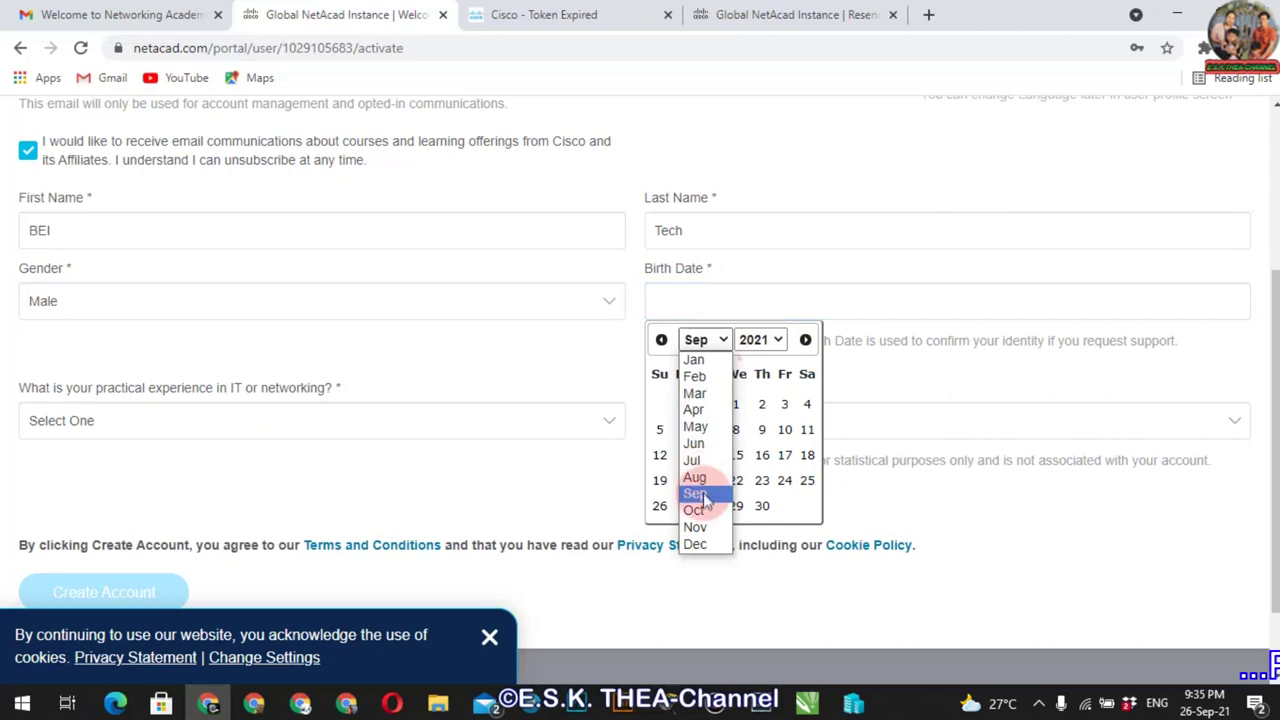
pyautogui.click(694, 410)
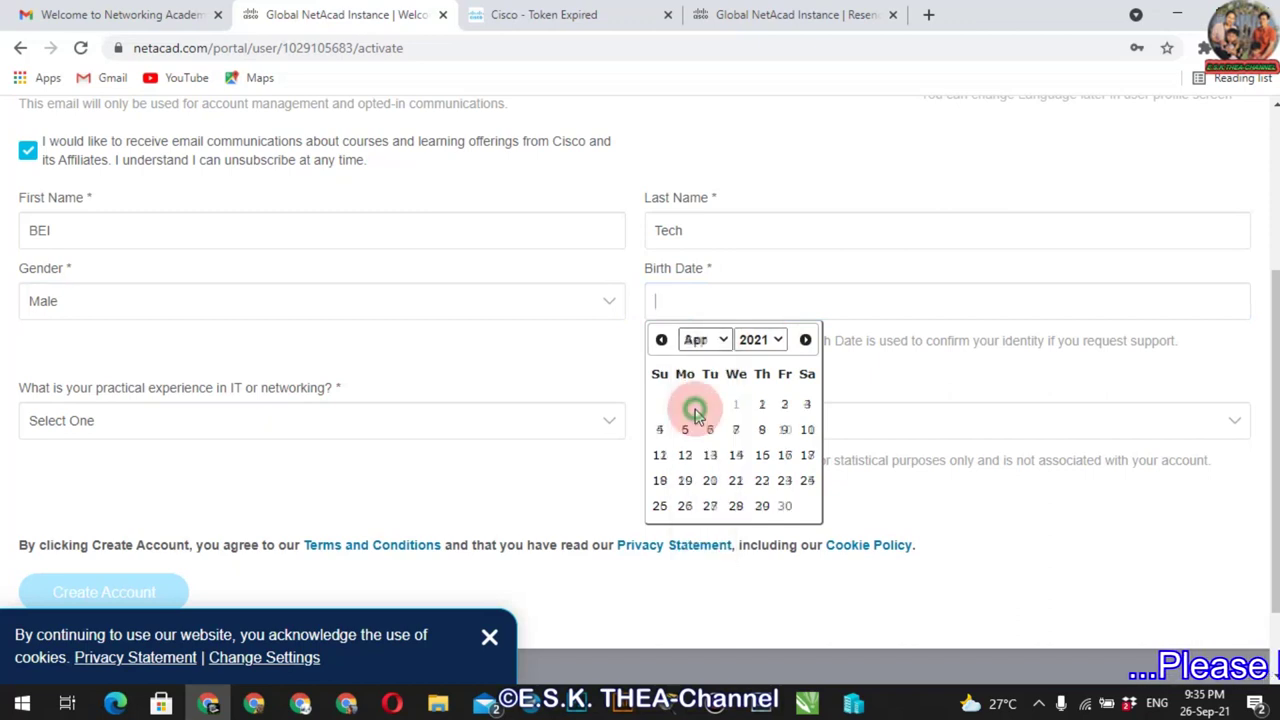
pyautogui.click(776, 340)
pyautogui.moveTo(790, 625)
pyautogui.mouseDown()
pyautogui.moveTo(778, 630)
pyautogui.moveTo(778, 519)
pyautogui.moveTo(778, 603)
pyautogui.mouseUp()
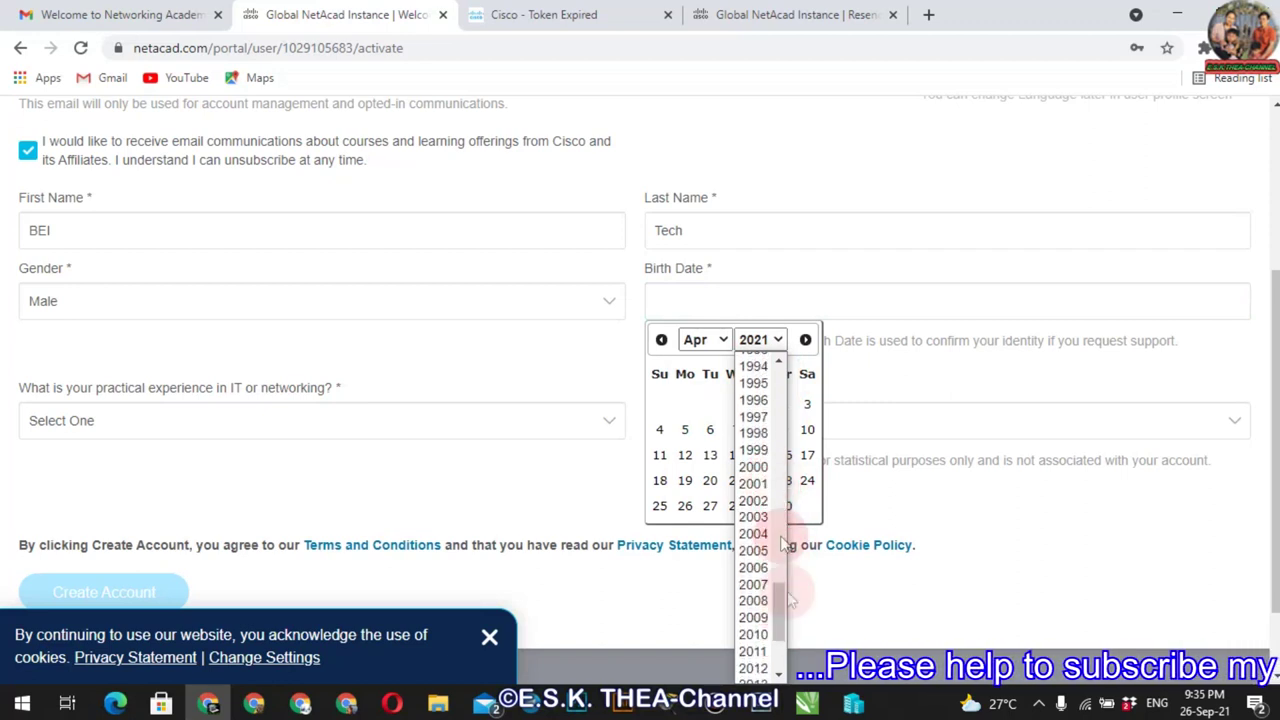
pyautogui.click(752, 467)
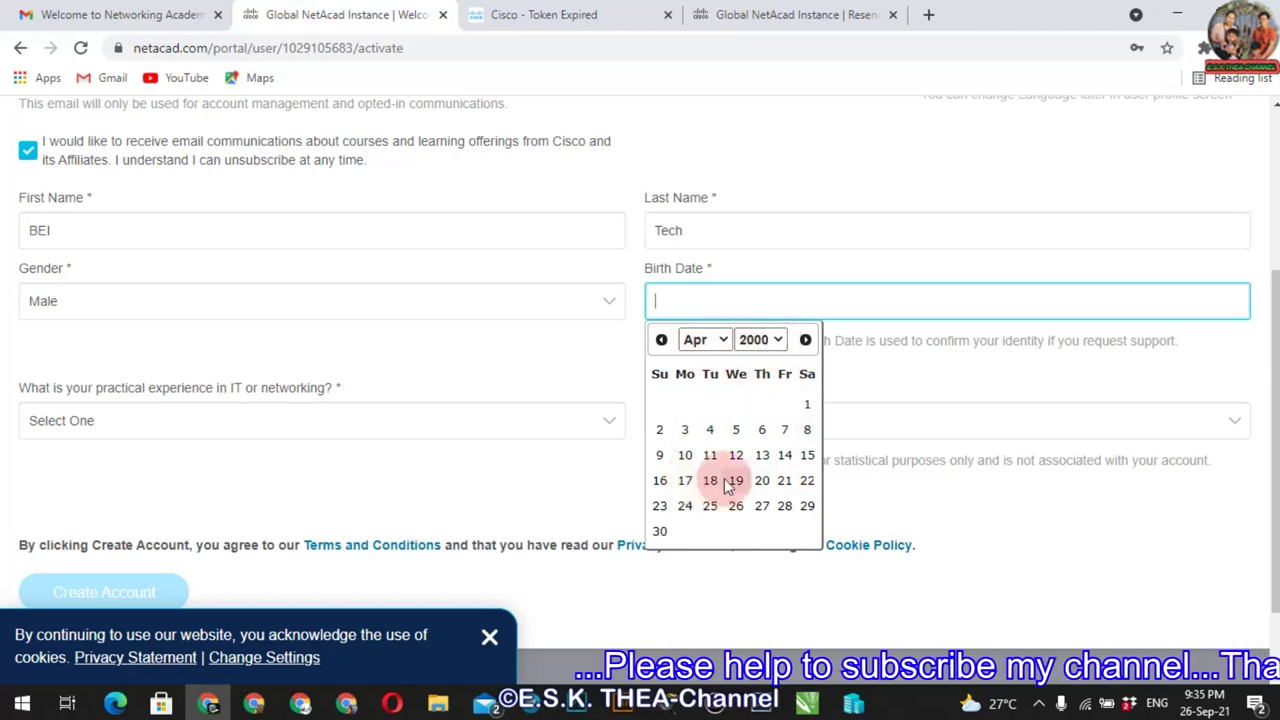
pyautogui.click(807, 429)
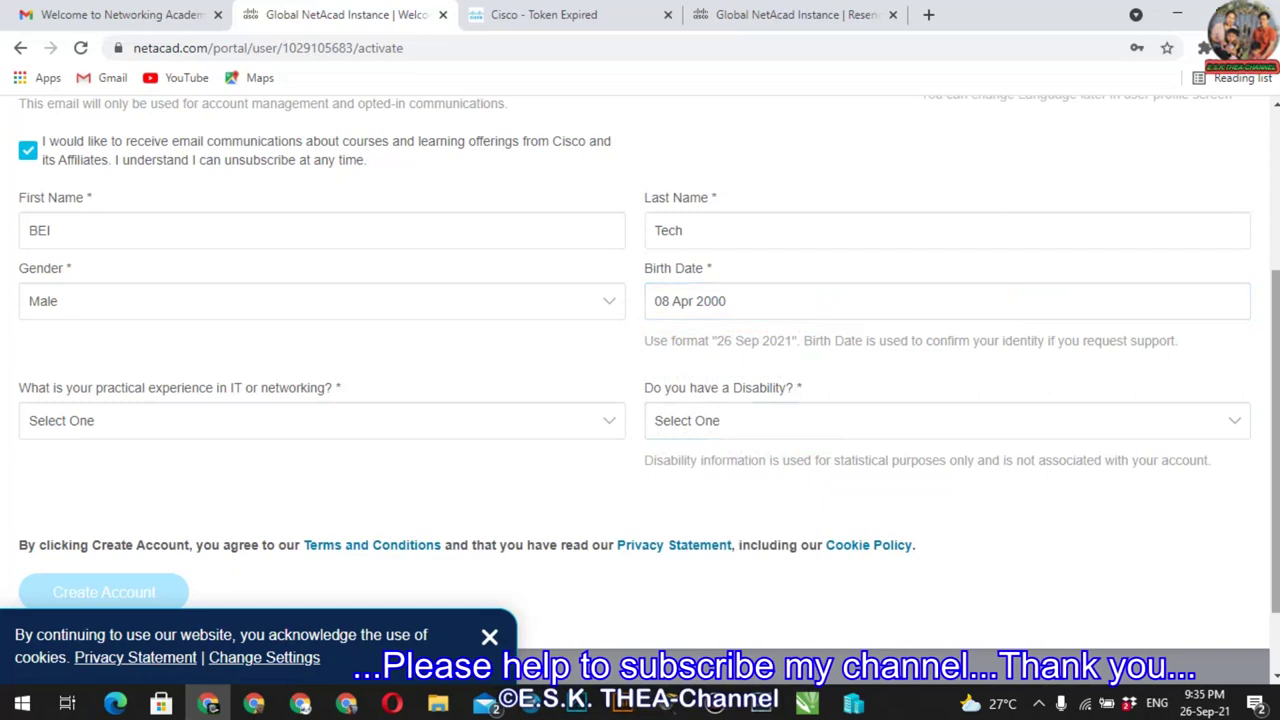
# Answer 'Less than one year' for IT experience and 'No' for disability, then Create Account.
pyautogui.scroll(-1, 640, 390)
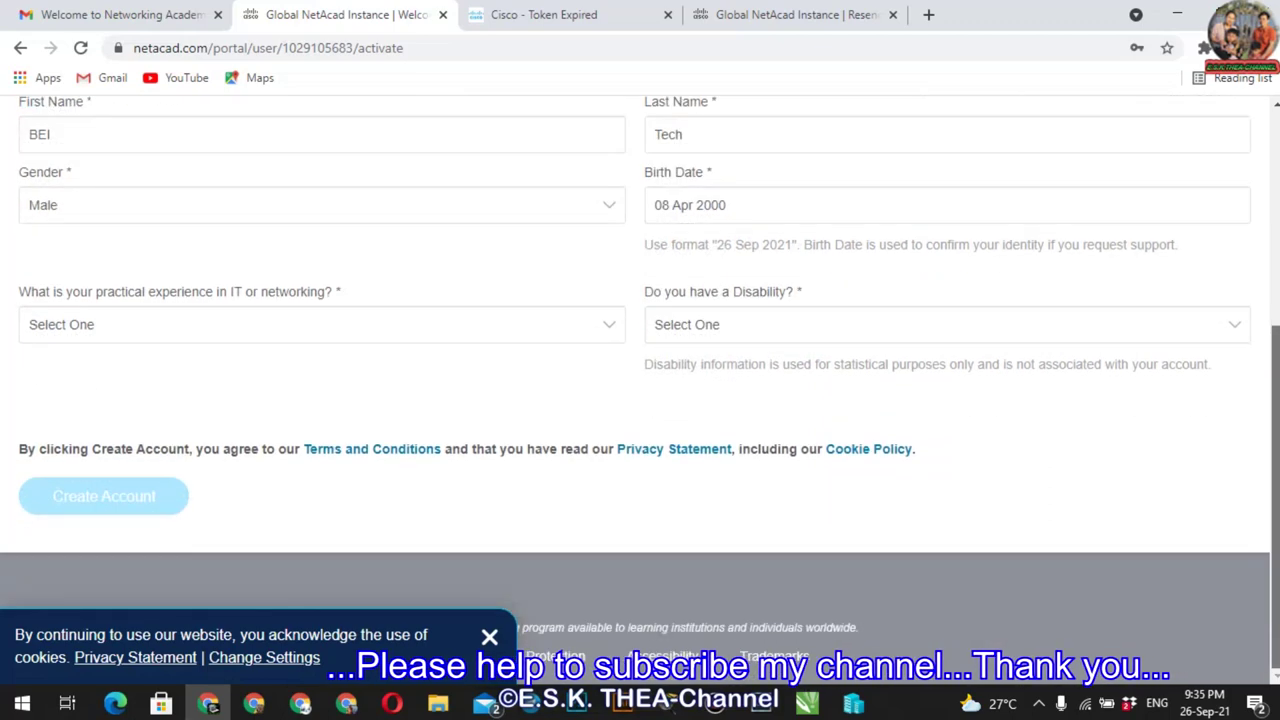
pyautogui.click(127, 326)
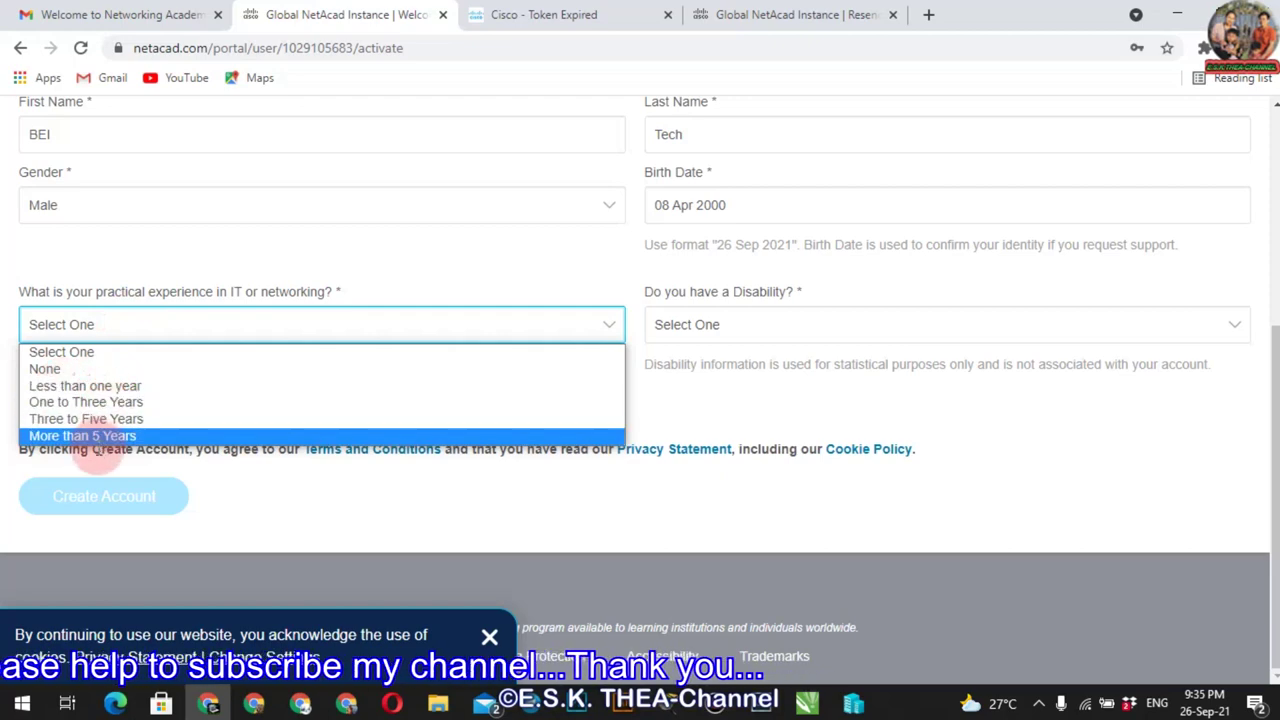
pyautogui.click(86, 386)
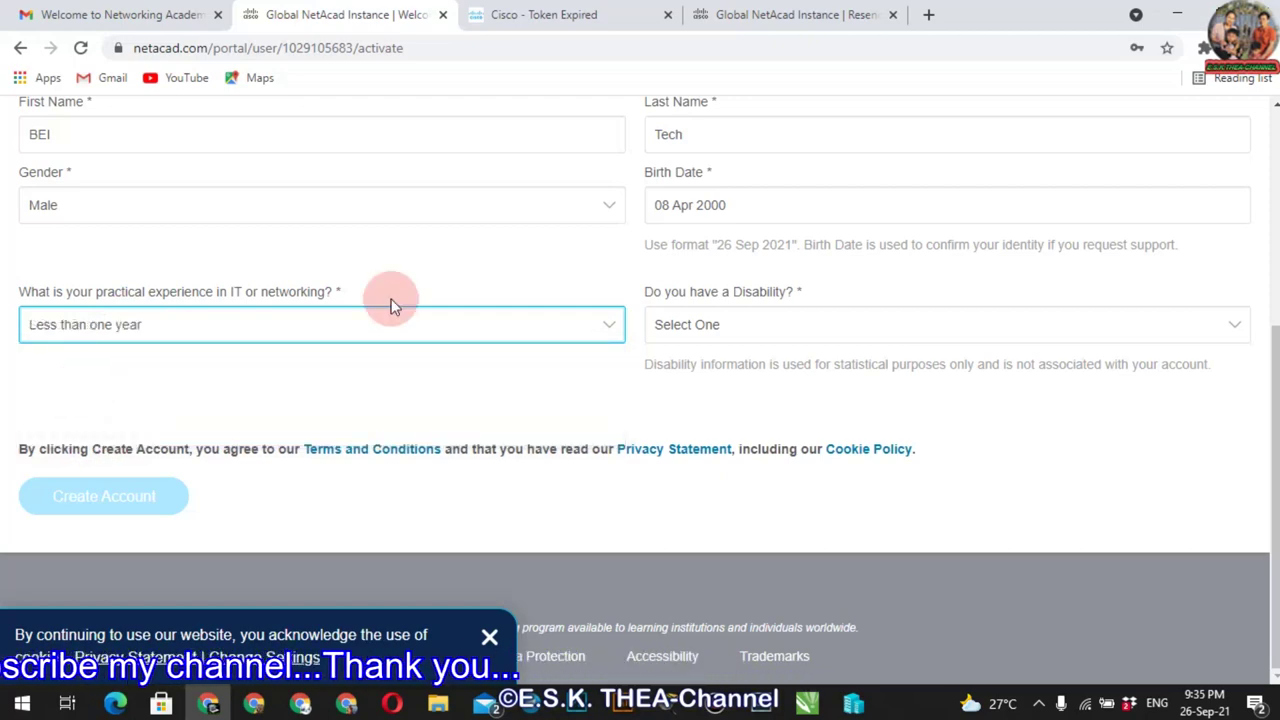
pyautogui.click(731, 328)
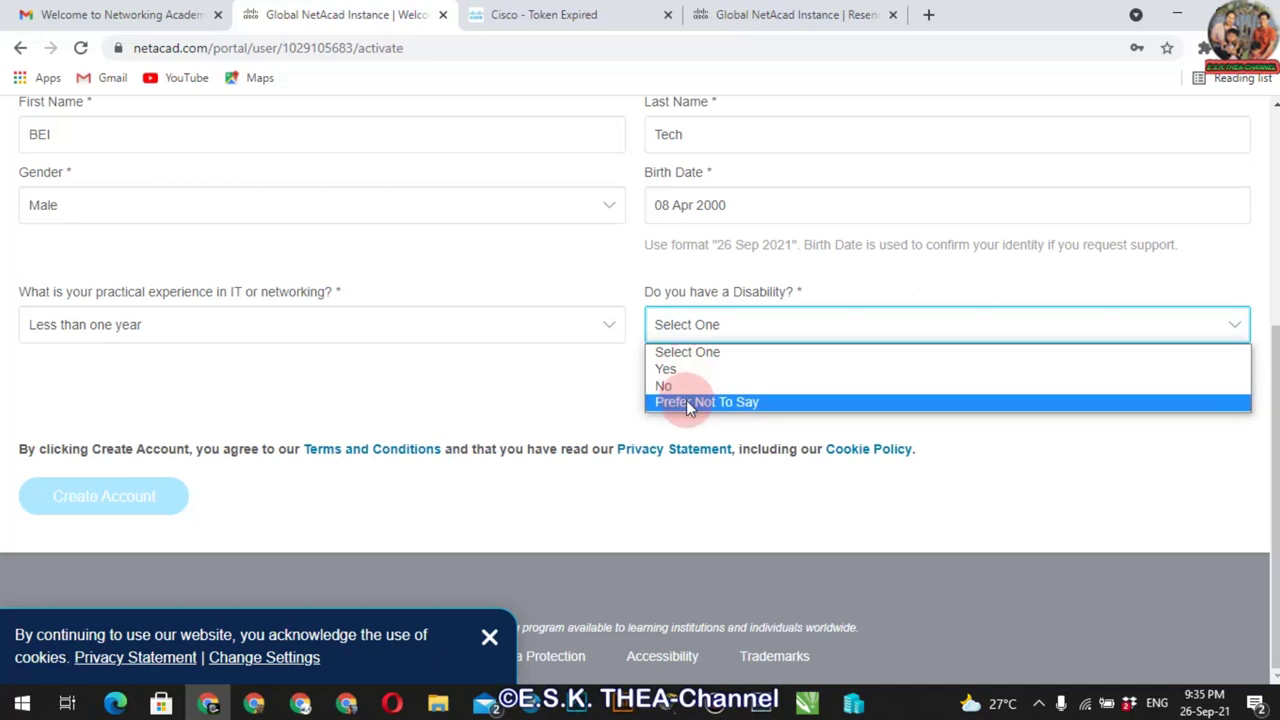
pyautogui.click(686, 386)
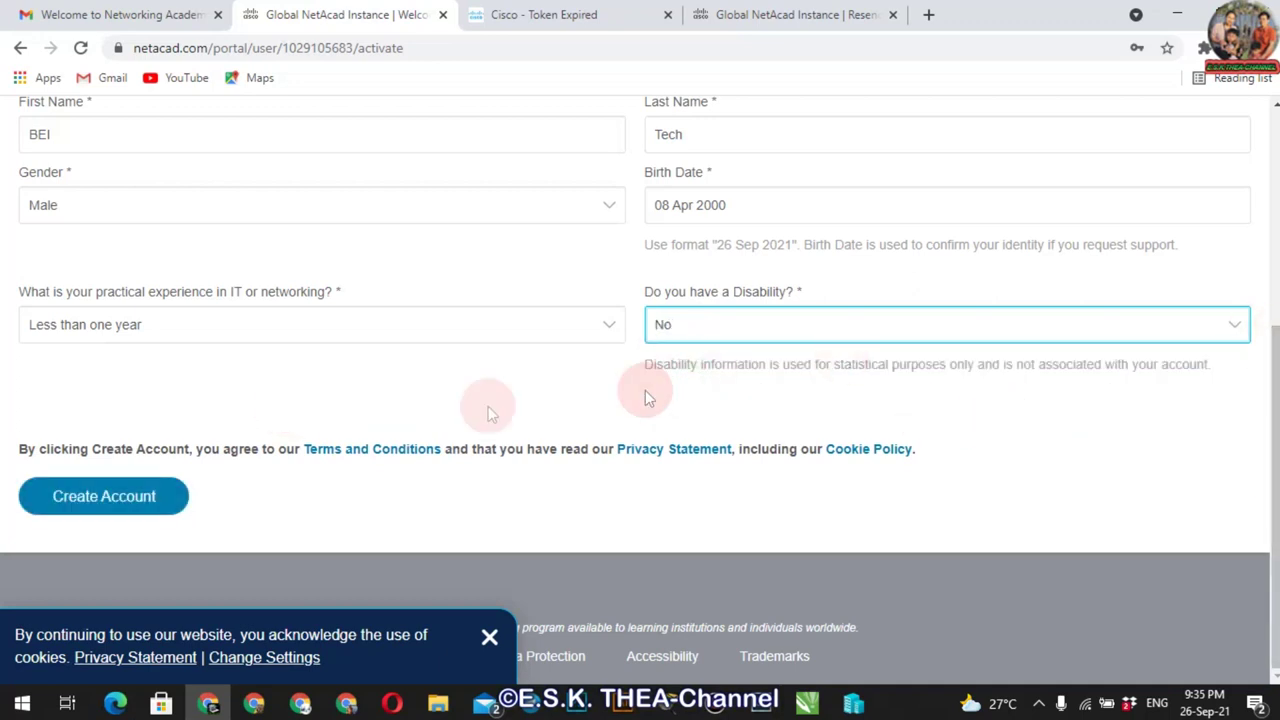
pyautogui.click(108, 494)
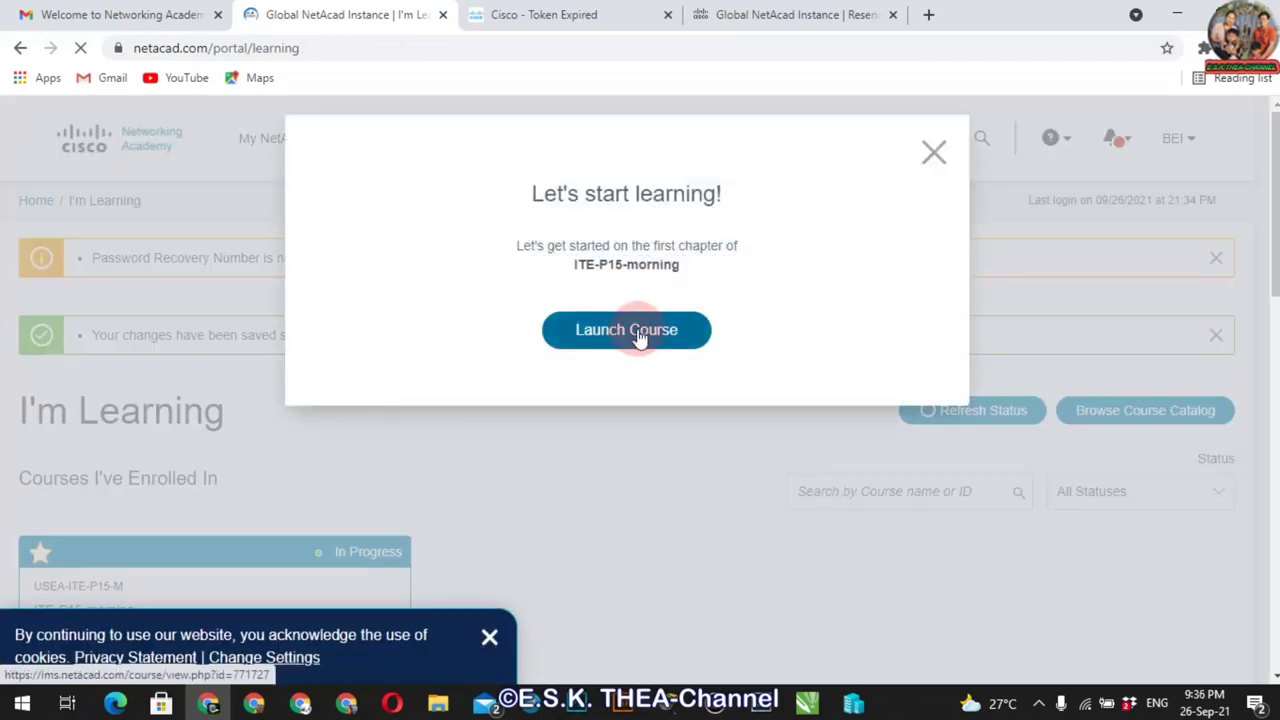
# Launch the ITE-P15-morning course and go through the welcome tour to its end.
pyautogui.click(640, 336)
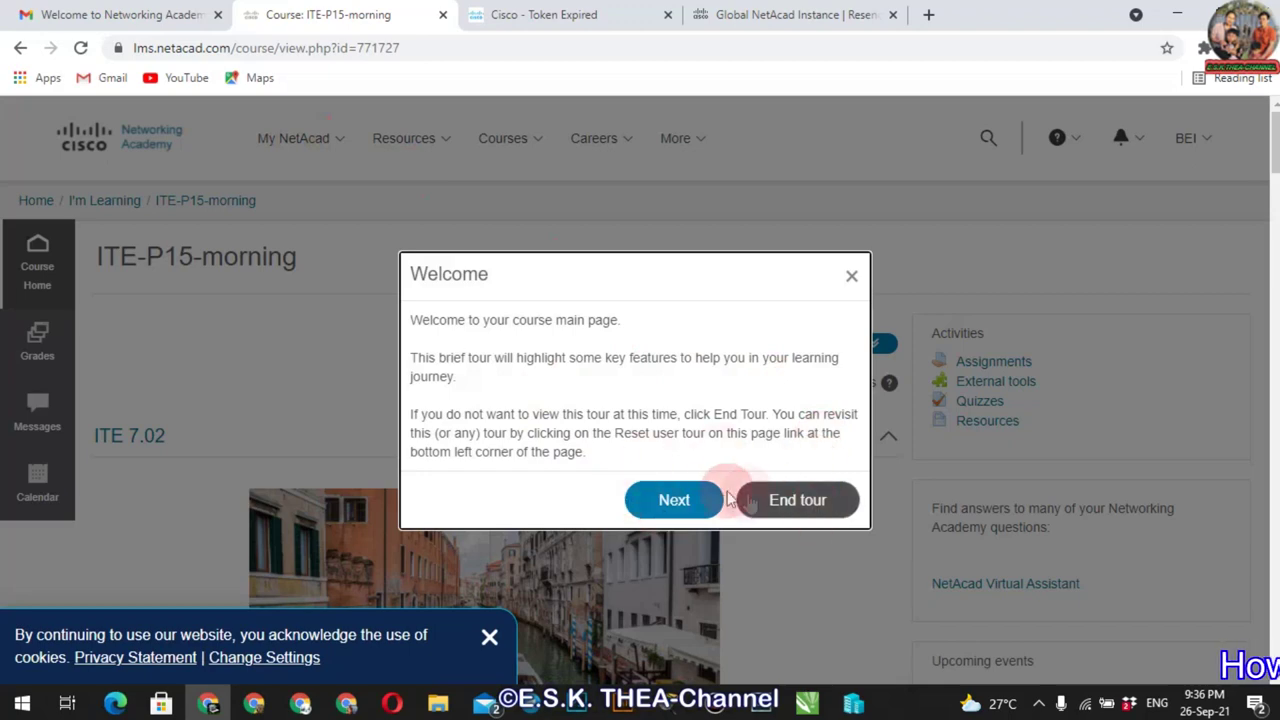
pyautogui.click(674, 500)
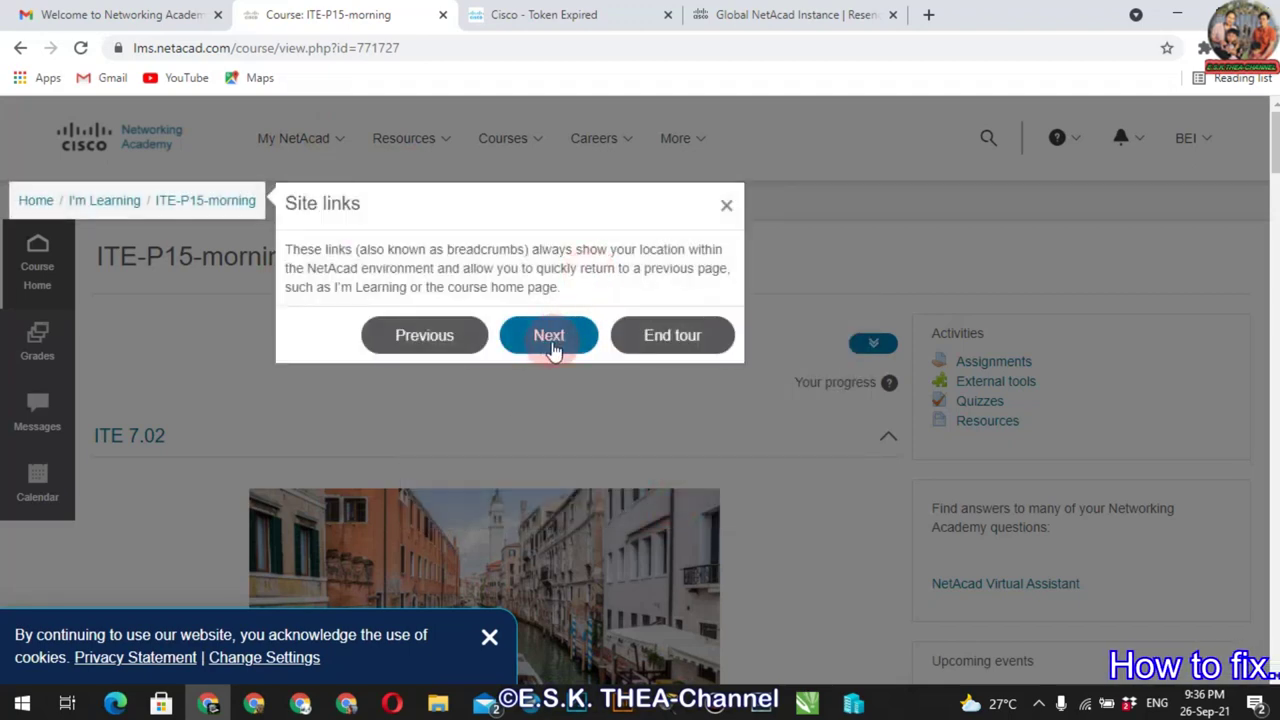
pyautogui.click(553, 341)
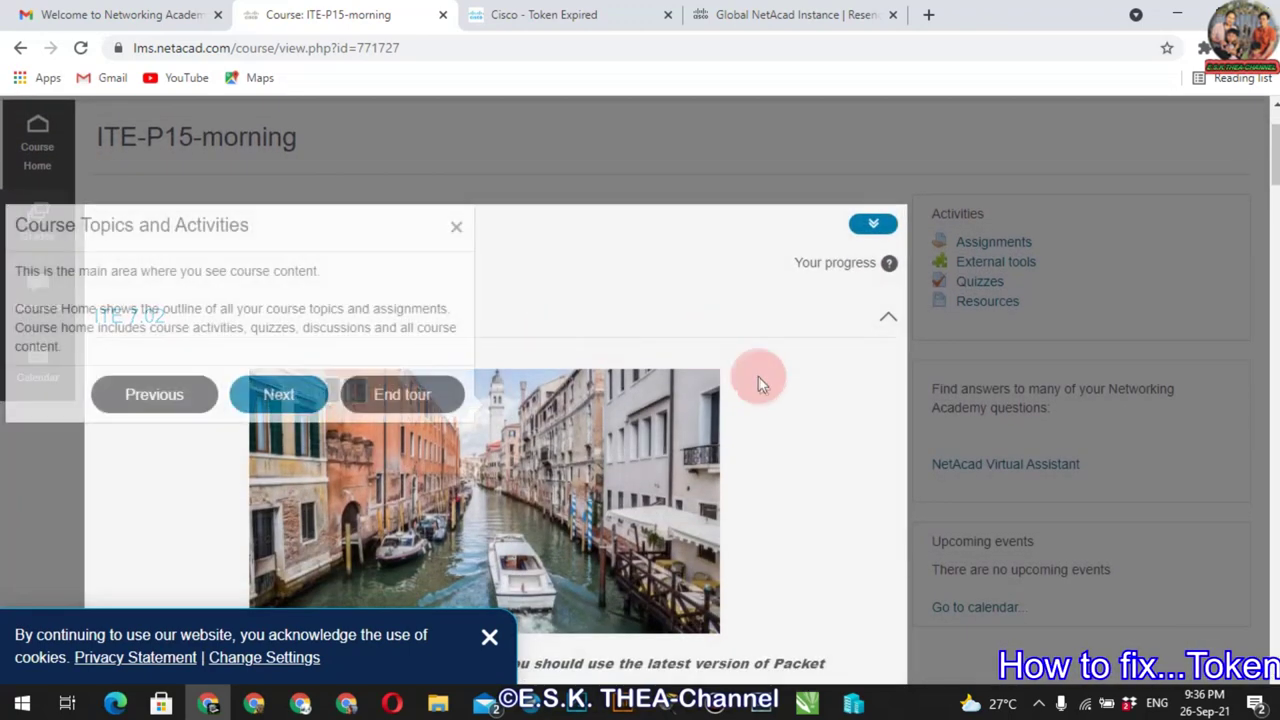
pyautogui.click(286, 397)
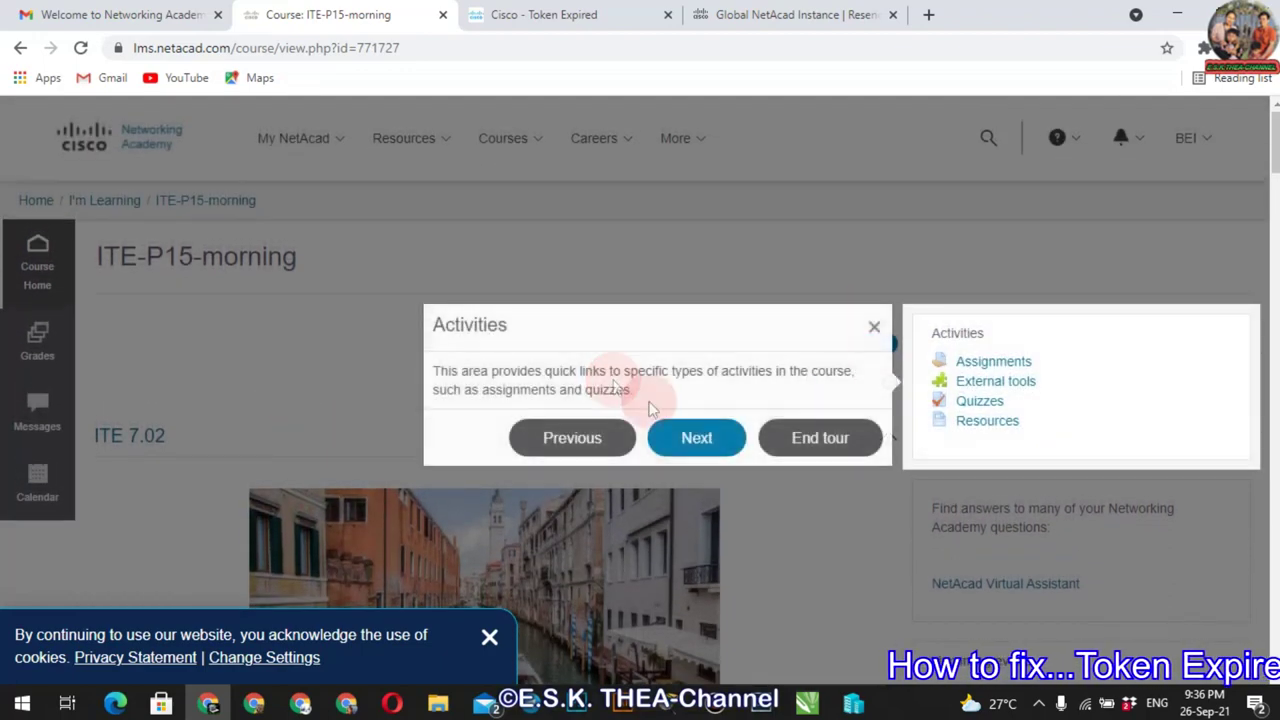
pyautogui.click(686, 440)
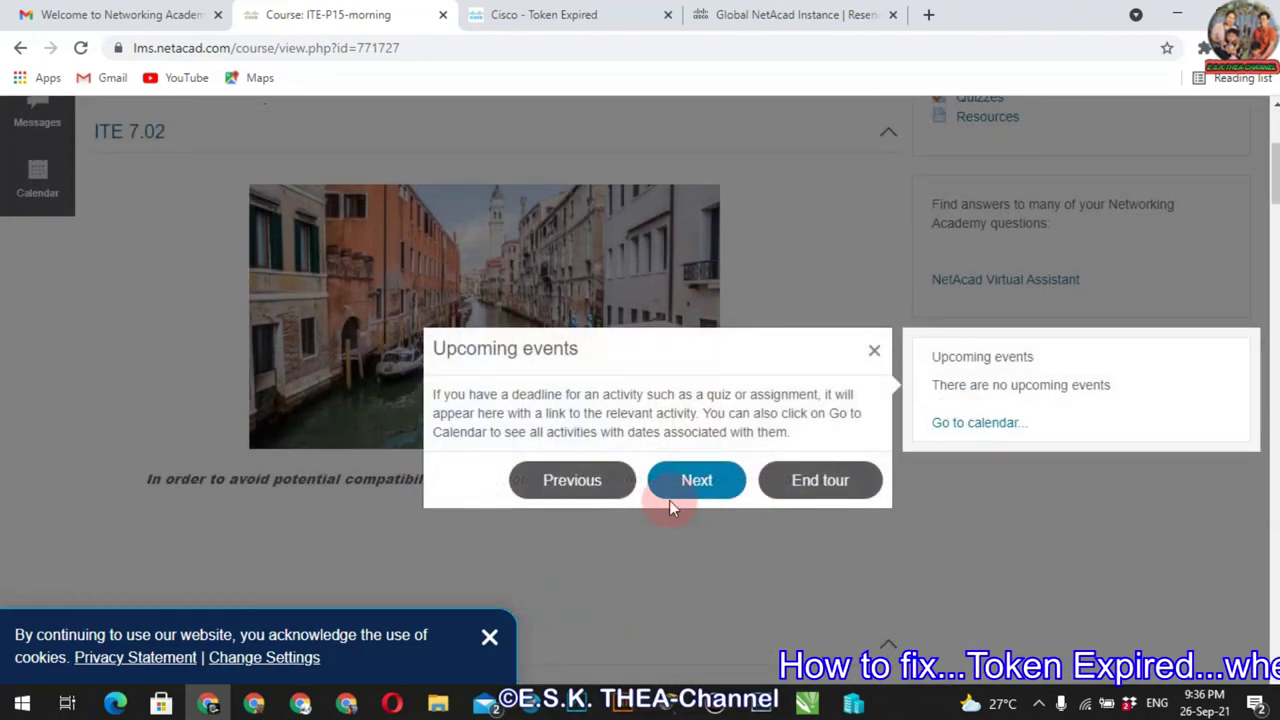
pyautogui.click(673, 499)
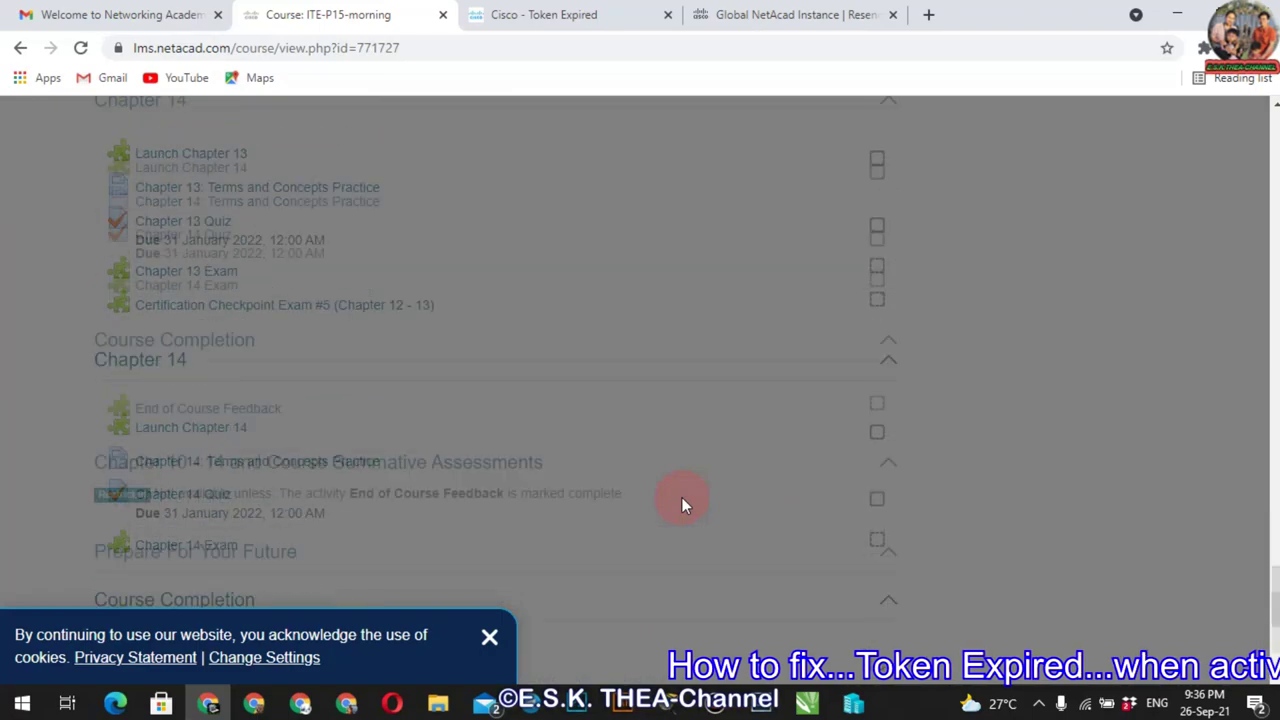
pyautogui.click(684, 648)
pyautogui.moveTo(1275, 615); pyautogui.dragTo(1275, 135)
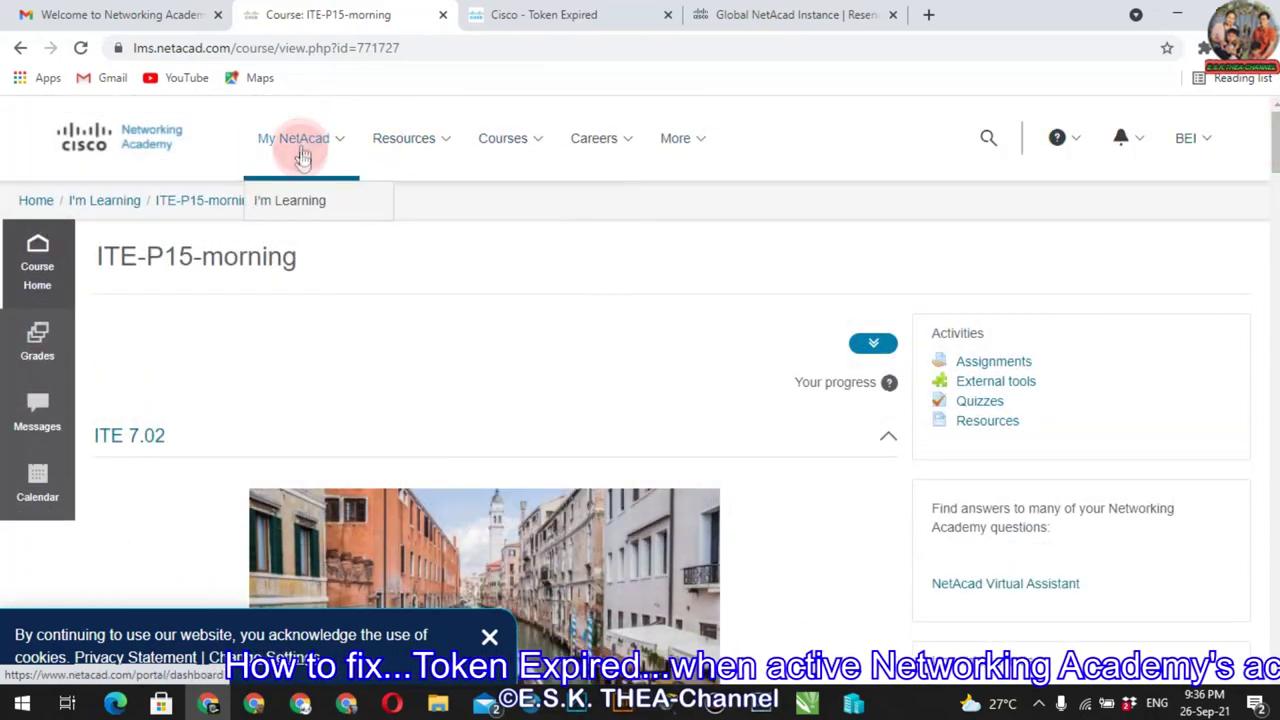
# Go to the I'm Learning dashboard under My NetAcad and look over it.
pyautogui.click(293, 208)
pyautogui.moveTo(1272, 180); pyautogui.dragTo(1272, 235)
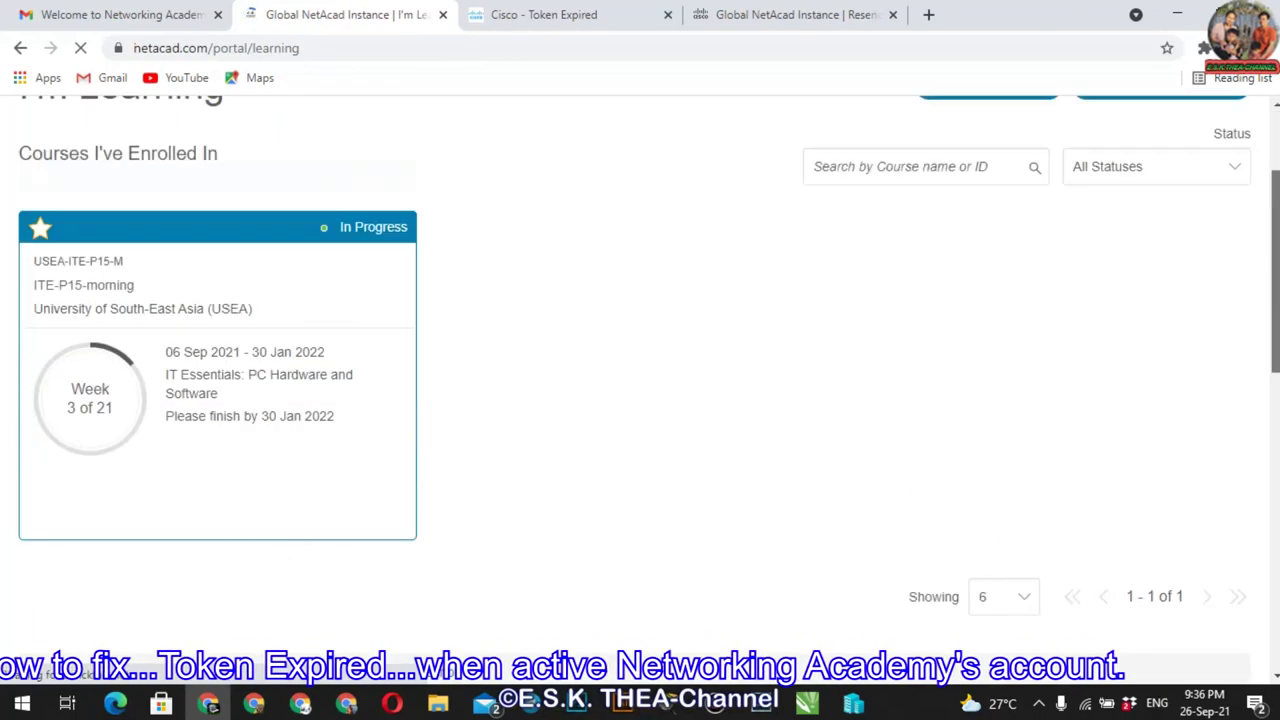
pyautogui.scroll(-1, 354, 211)
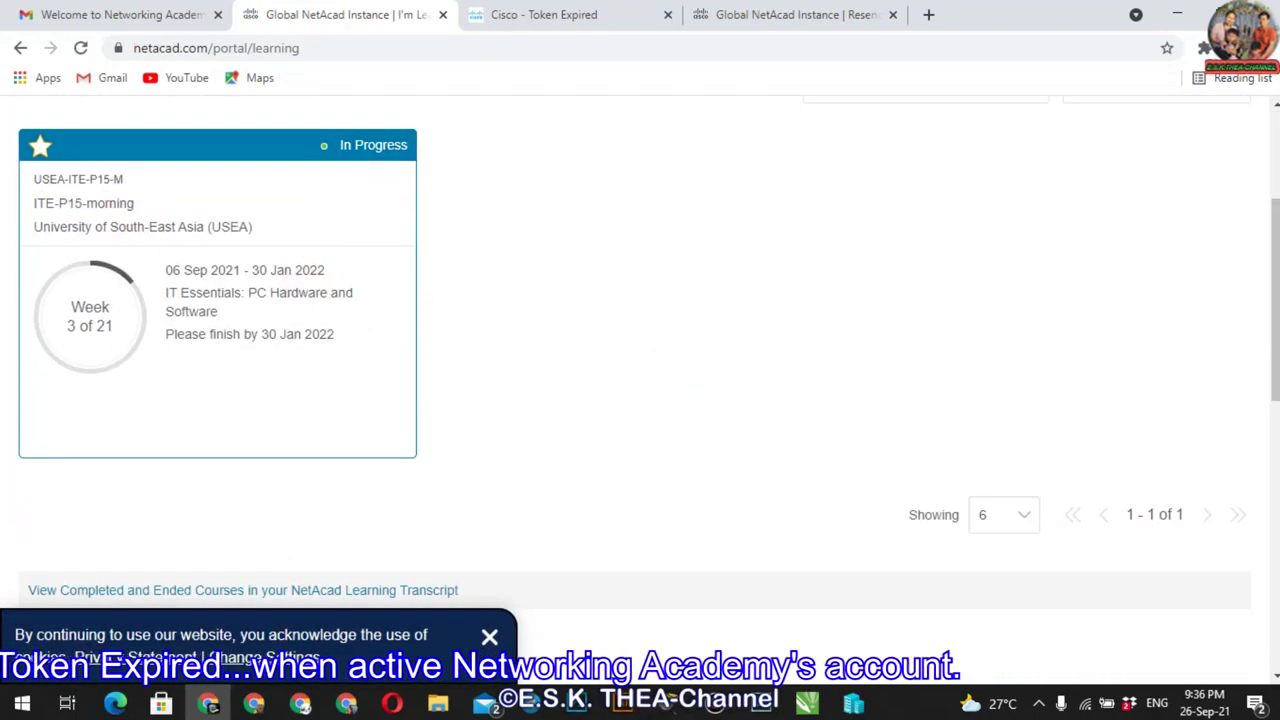
pyautogui.scroll(3, 640, 350)
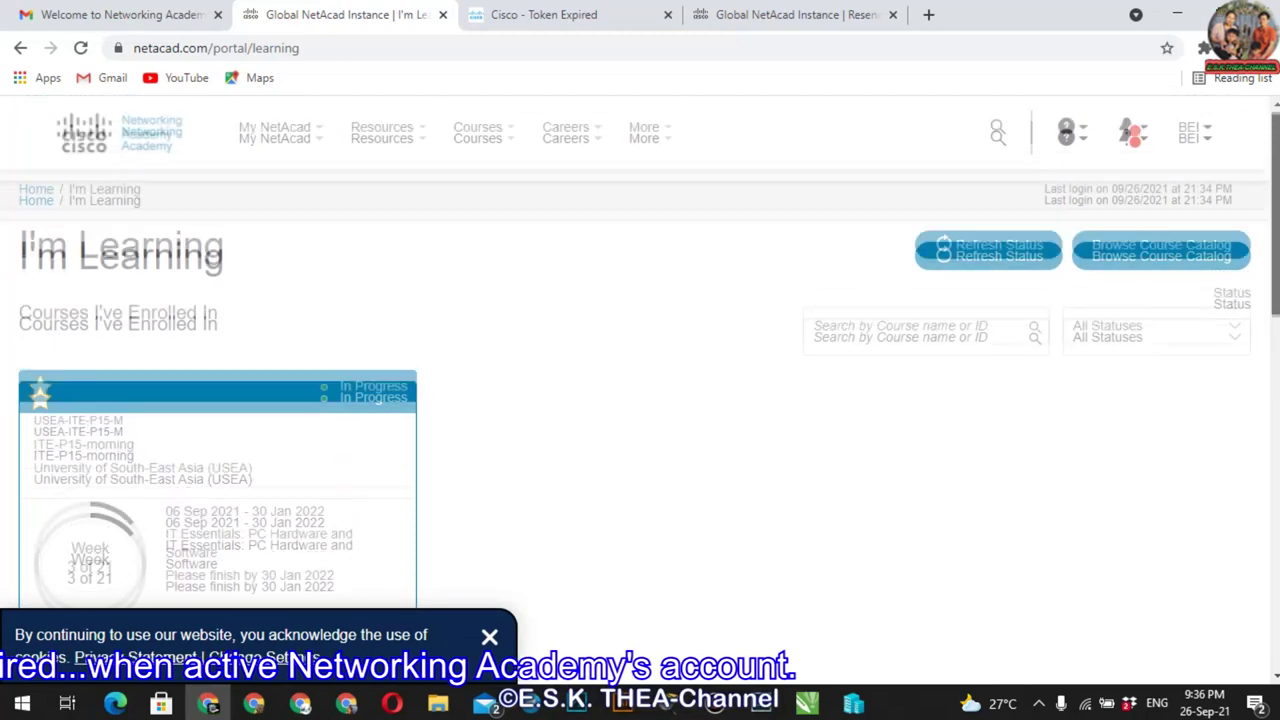
# Open My Profile from the account menu, review the account details, then return to I'm Learning.
pyautogui.click(1195, 138)
pyautogui.click(1221, 136)
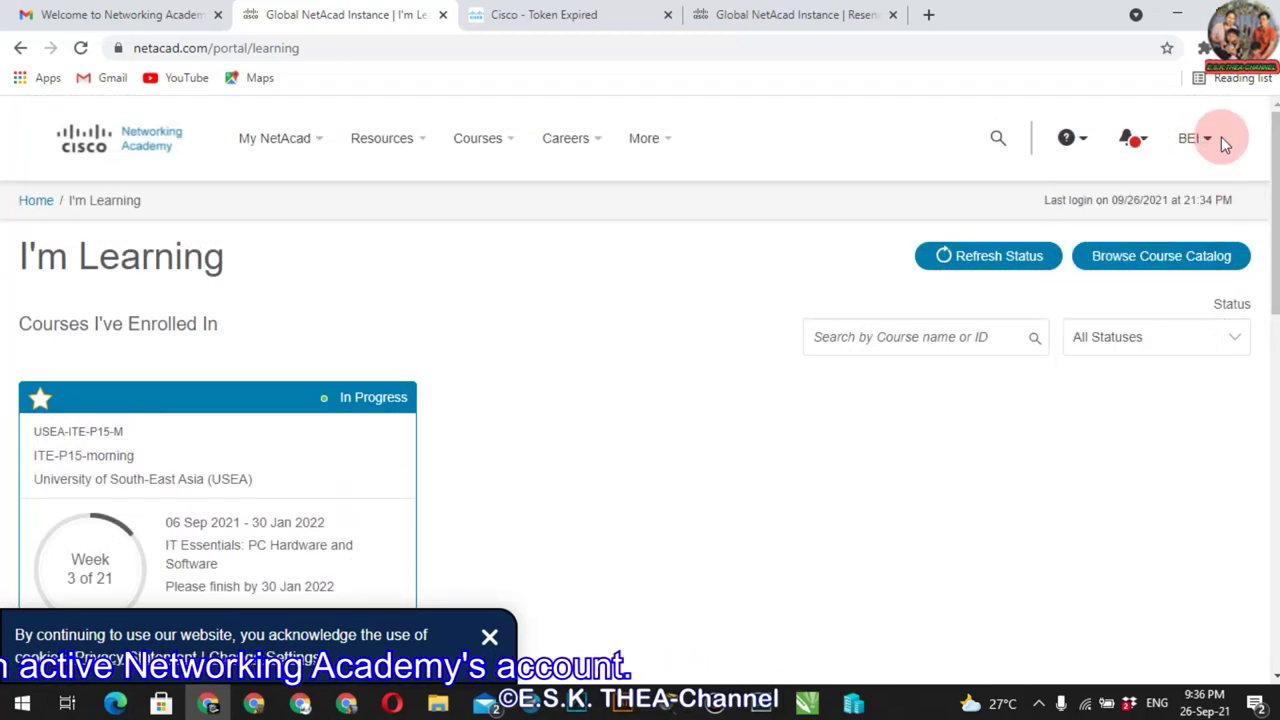
pyautogui.click(1200, 140)
pyautogui.click(1105, 240)
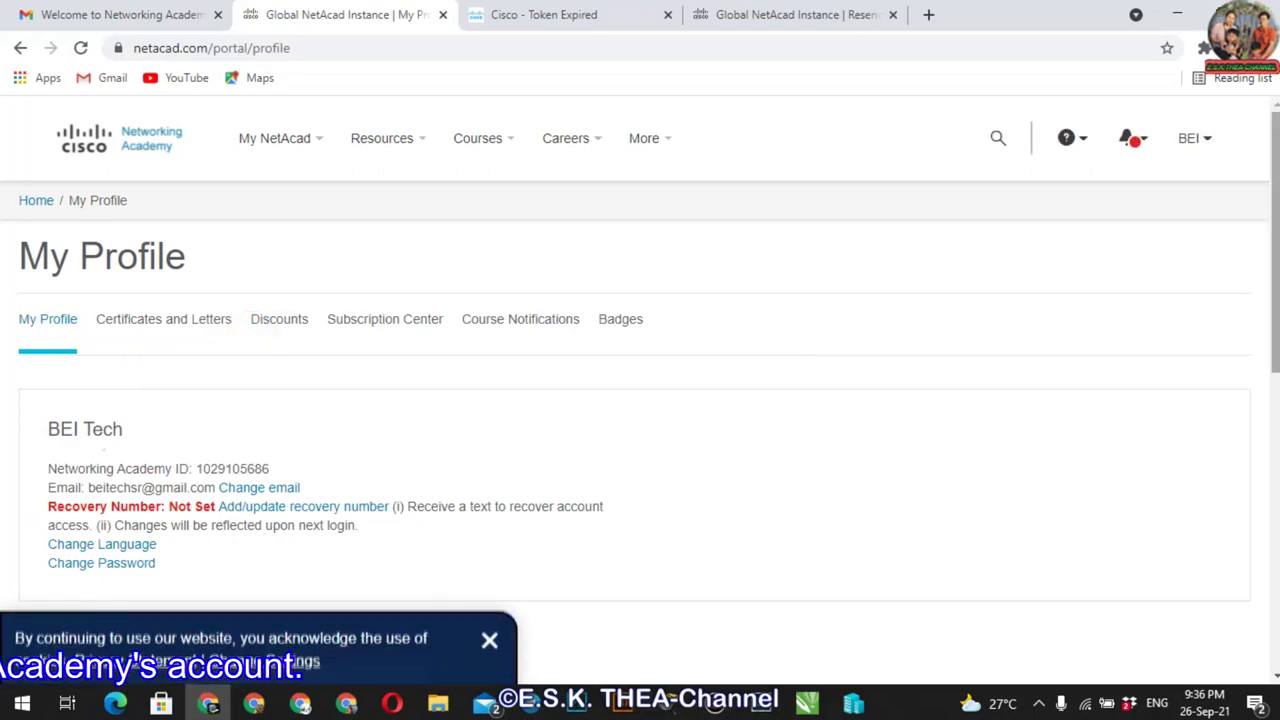
pyautogui.scroll(-3, 436, 380)
pyautogui.scroll(-2, 640, 380)
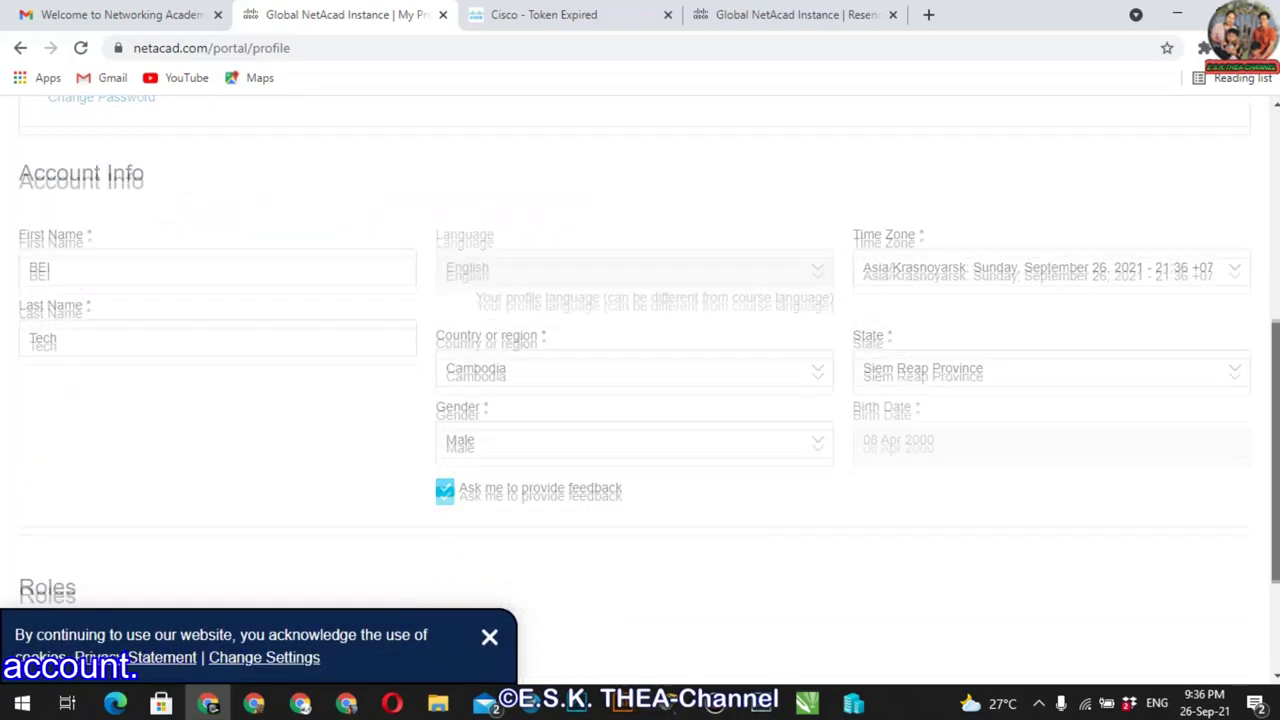
pyautogui.moveTo(1275, 320); pyautogui.dragTo(1266, 251)
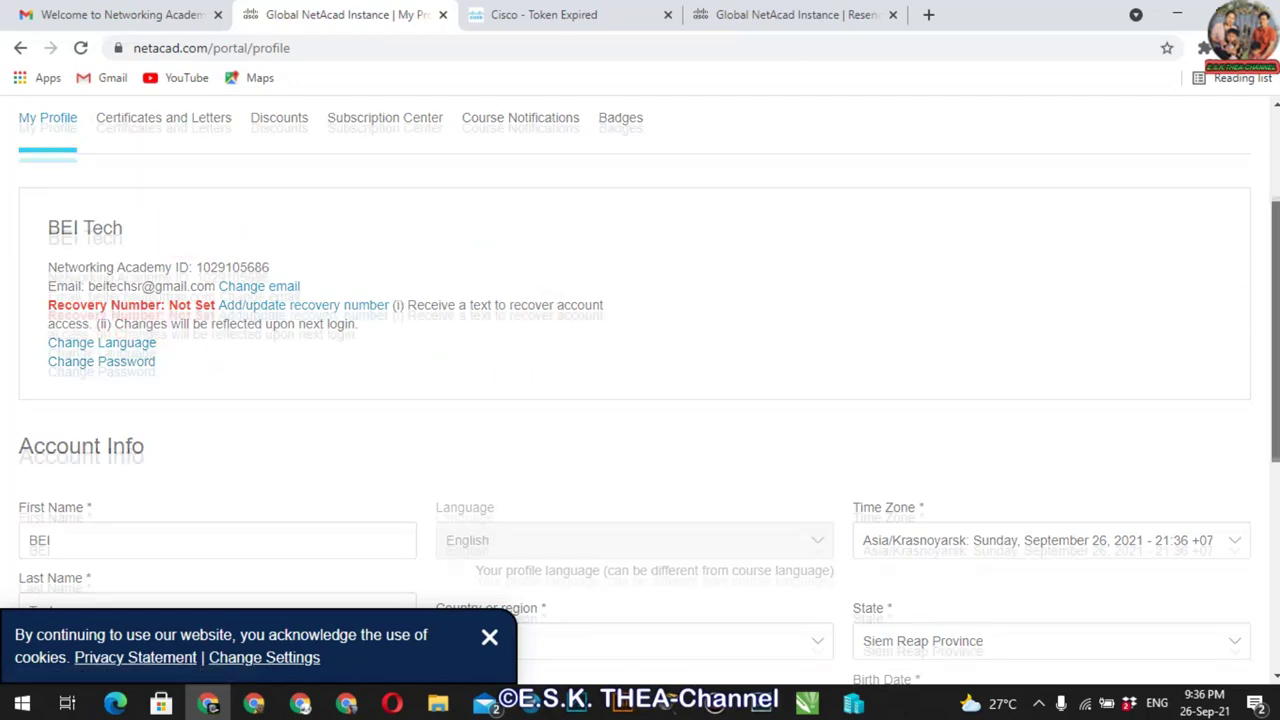
pyautogui.moveTo(1272, 306); pyautogui.dragTo(1272, 206)
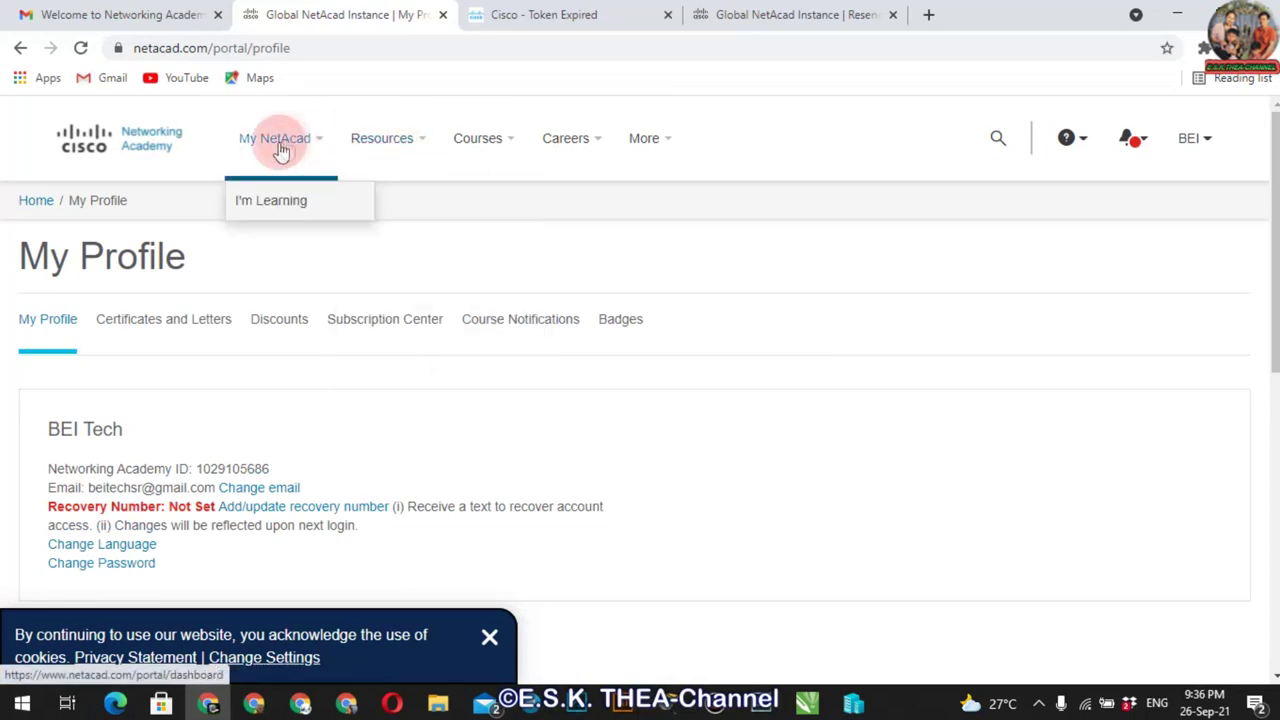
pyautogui.click(268, 204)
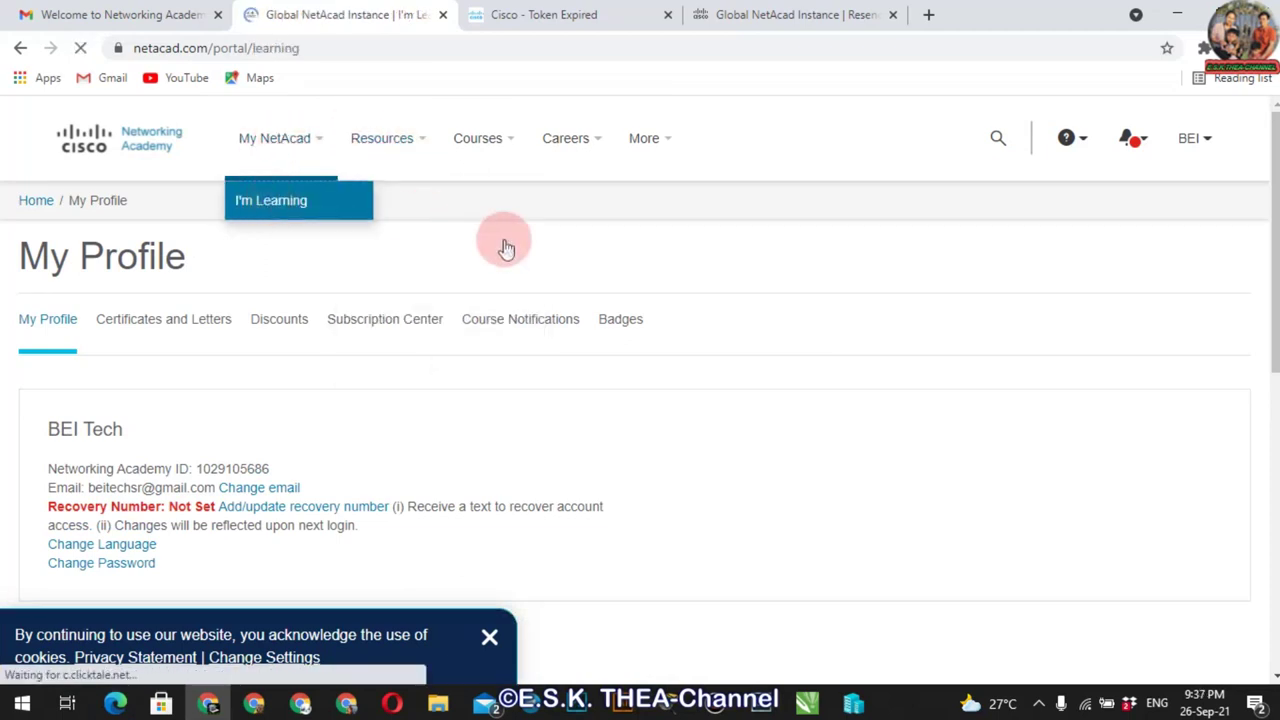